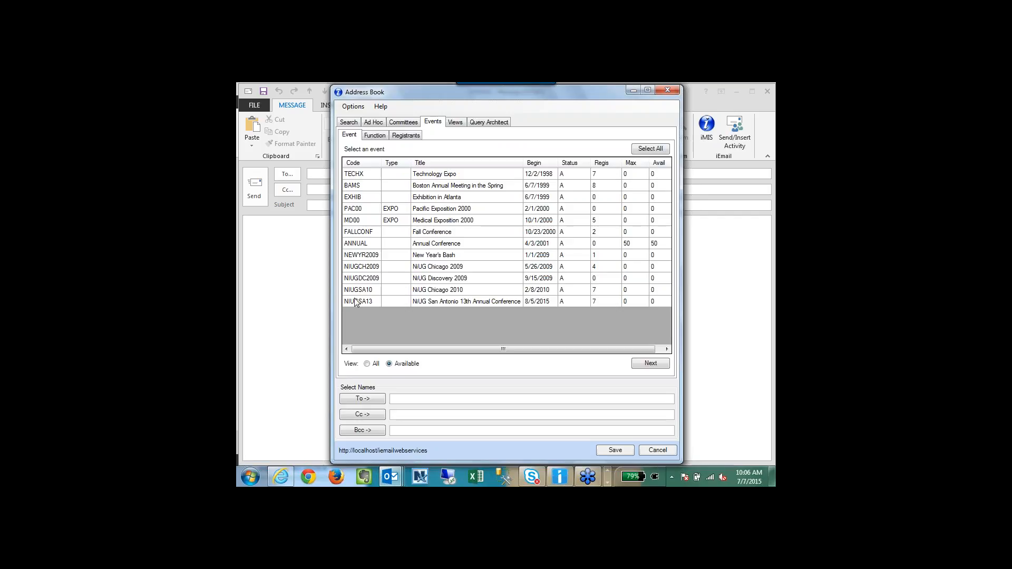
Add all Alamo Tour (TOUR) registrants of the NiUG San Antonio 13th Annual Conference as Bcc recipients
{"action": "left_click", "coordinate": [356, 301]}
{"action": "left_click", "coordinate": [375, 137]}
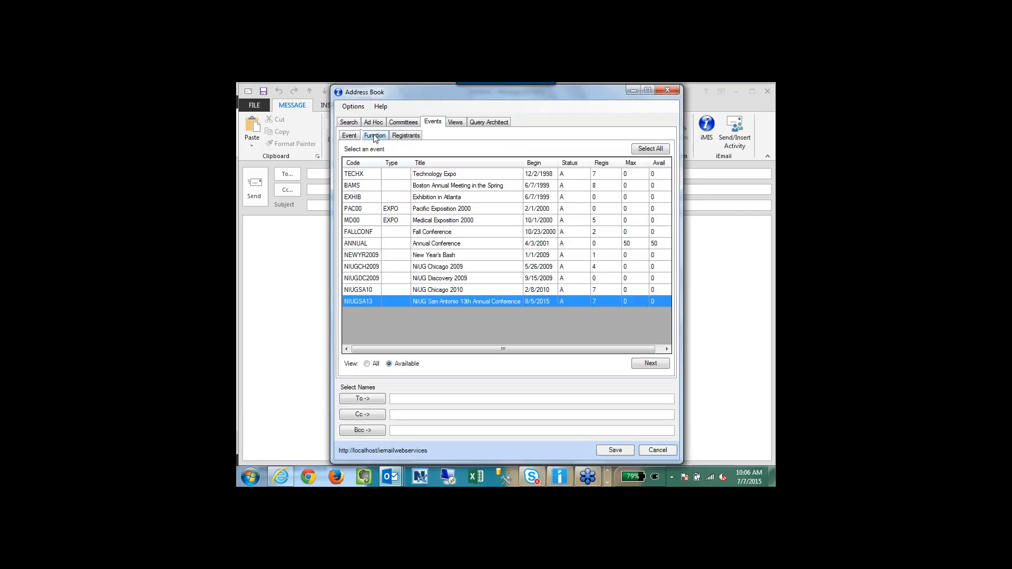
{"action": "left_click", "coordinate": [363, 210]}
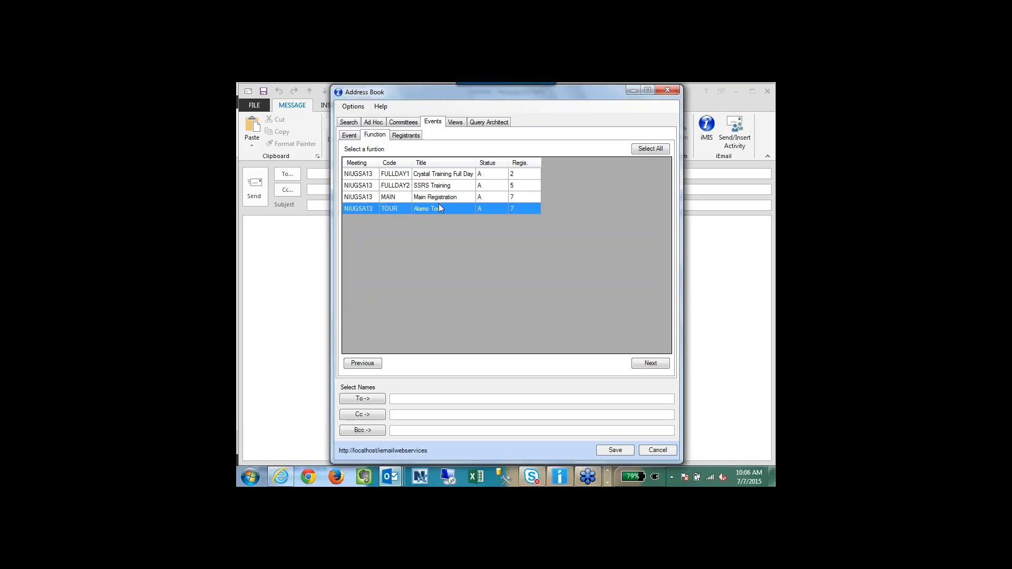
{"action": "left_click", "coordinate": [410, 139]}
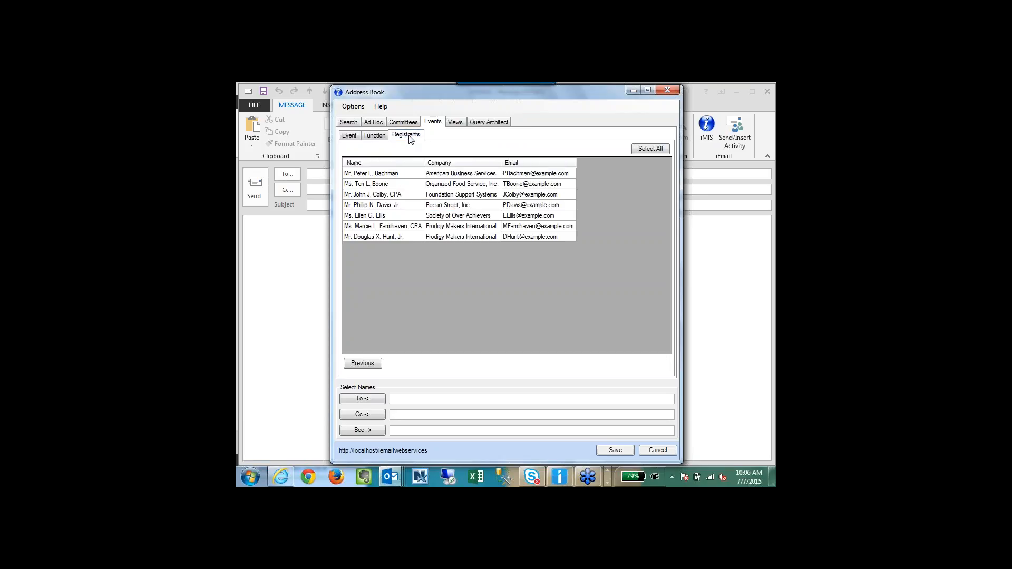
{"action": "left_click", "coordinate": [369, 175]}
{"action": "left_click", "coordinate": [369, 235], "text": "shift"}
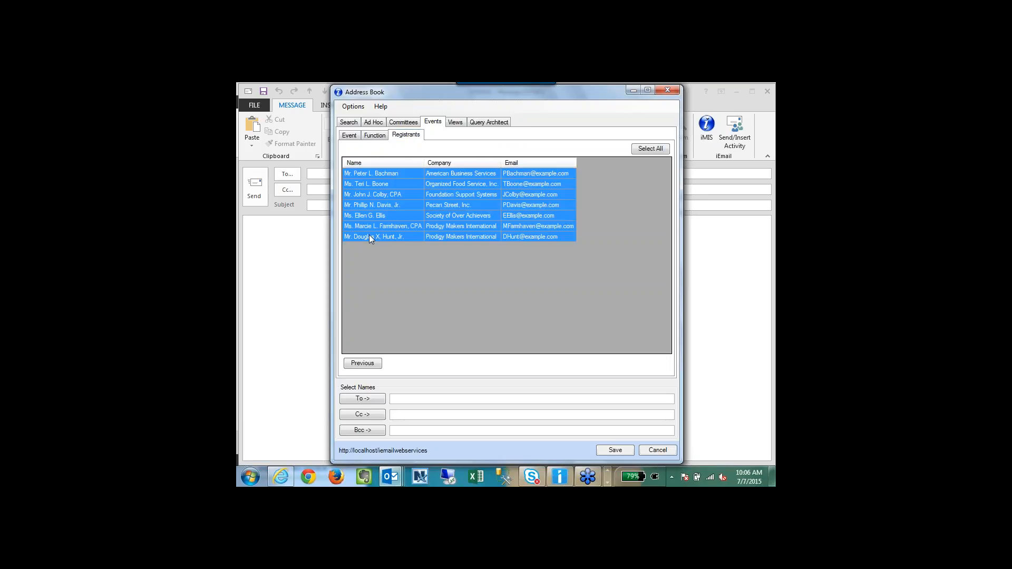
{"action": "left_click", "coordinate": [362, 430]}
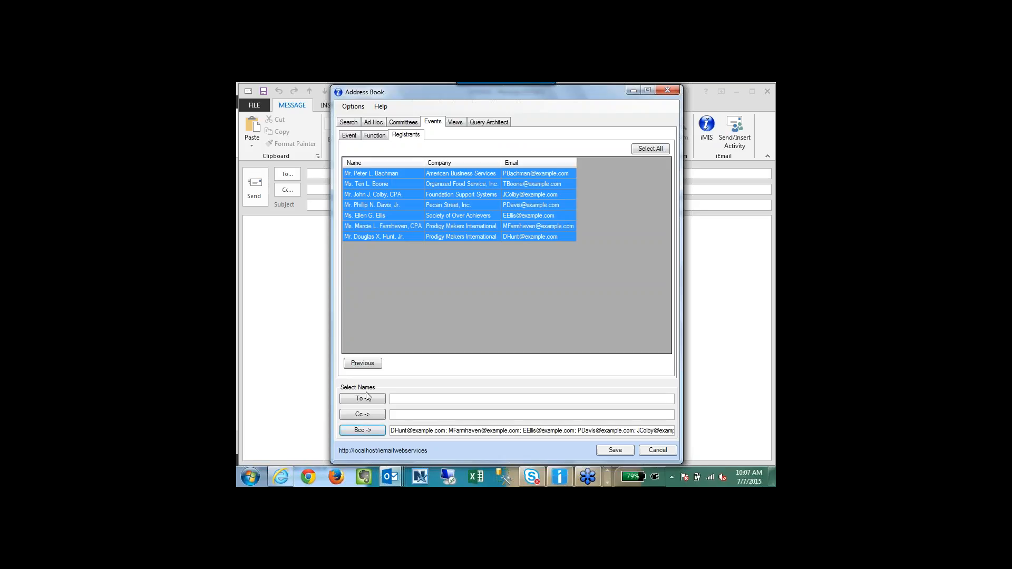
Add every current Education committee member as a To recipient and save the address selections to the message
{"action": "left_click", "coordinate": [403, 123]}
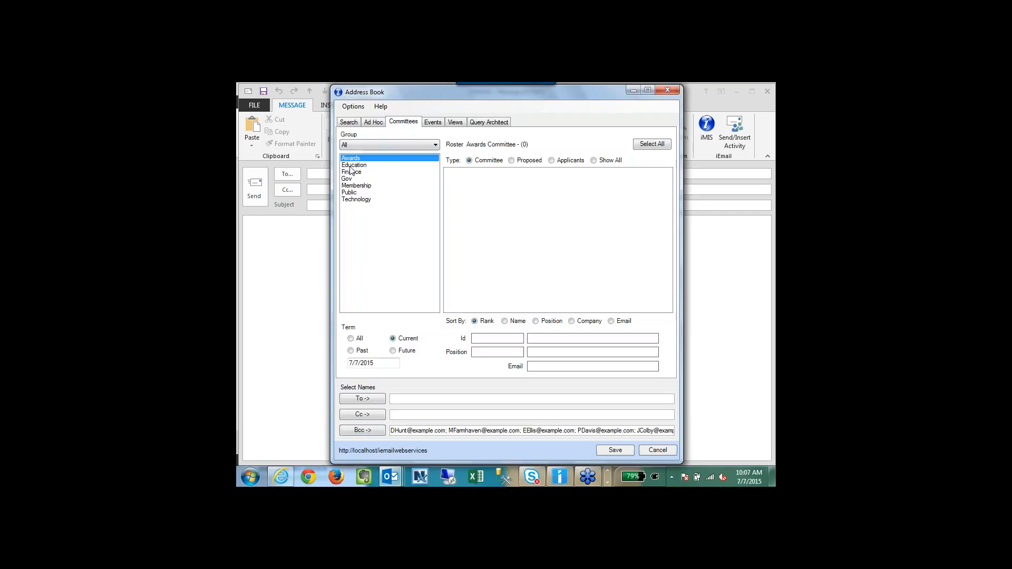
{"action": "left_click", "coordinate": [351, 166]}
{"action": "left_click", "coordinate": [463, 200], "text": "shift"}
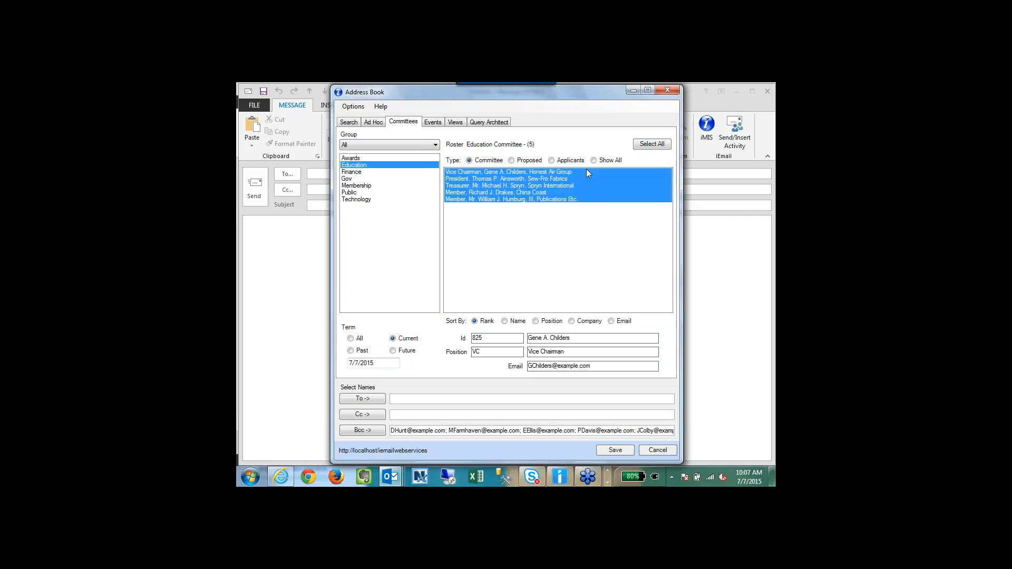
{"action": "left_click", "coordinate": [362, 398]}
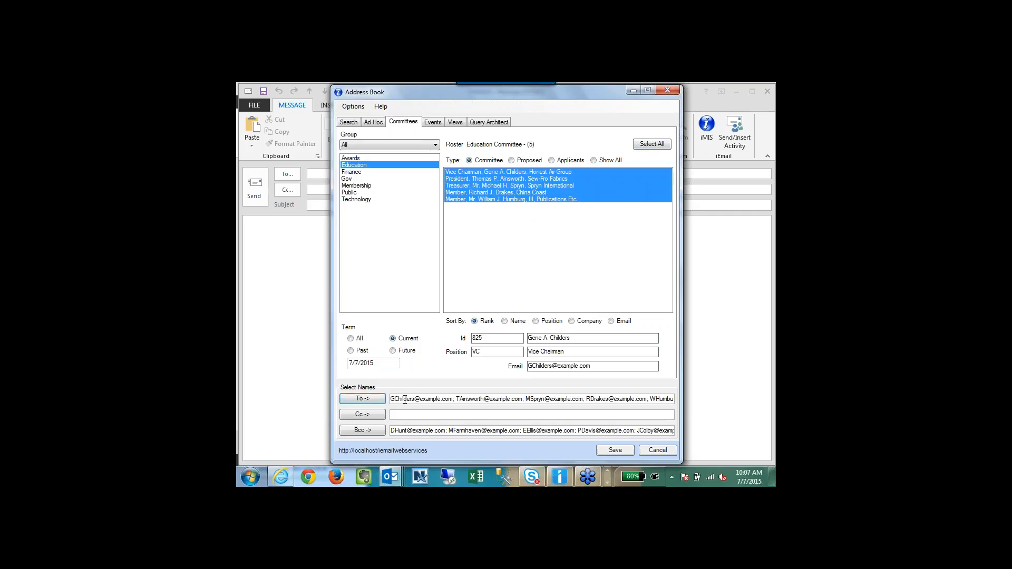
{"action": "left_click", "coordinate": [614, 451]}
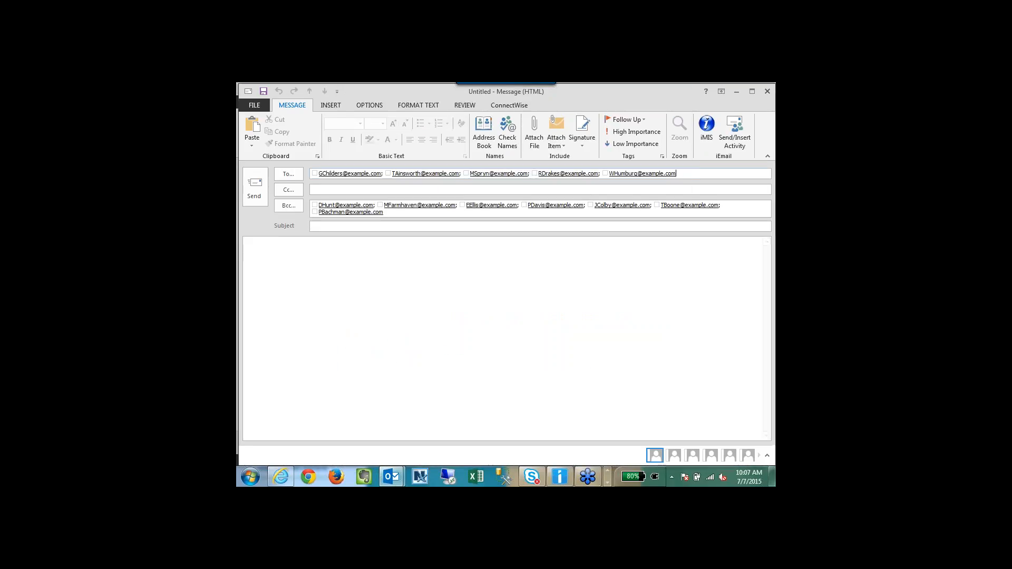
Enter "Alamo tour now at 6:30PM" as the message subject
{"action": "left_click", "coordinate": [333, 226]}
{"action": "type", "text": "Ala"}
{"action": "key", "text": "BackSpace"}
{"action": "type", "text": "mots Th"}
{"action": "key", "text": "BackSpace"}
{"action": "key", "text": "BackSpace"}
{"action": "key", "text": "BackSpace"}
{"action": "key", "text": "BackSpace"}
{"action": "key", "text": "BackSpace"}
{"action": "key", "text": "BackSpace"}
{"action": "key", "text": "BackSpace"}
{"action": "type", "text": "amo tour now at 6:30PM"}
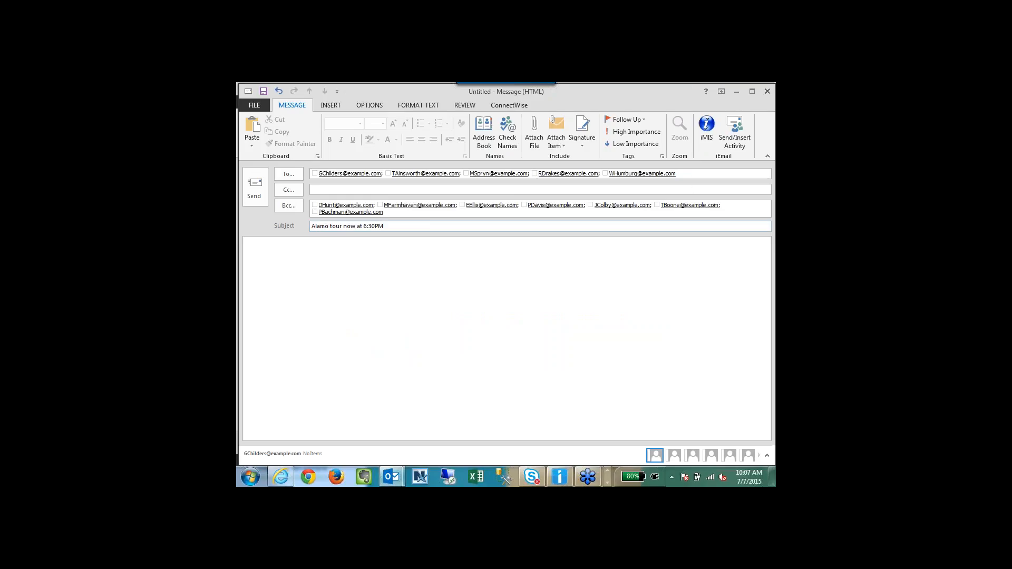
Write the message body "We have changed the start time to 6:30PM, bring water."
{"action": "key", "text": "Tab"}
{"action": "type", "text": "We have cha"}
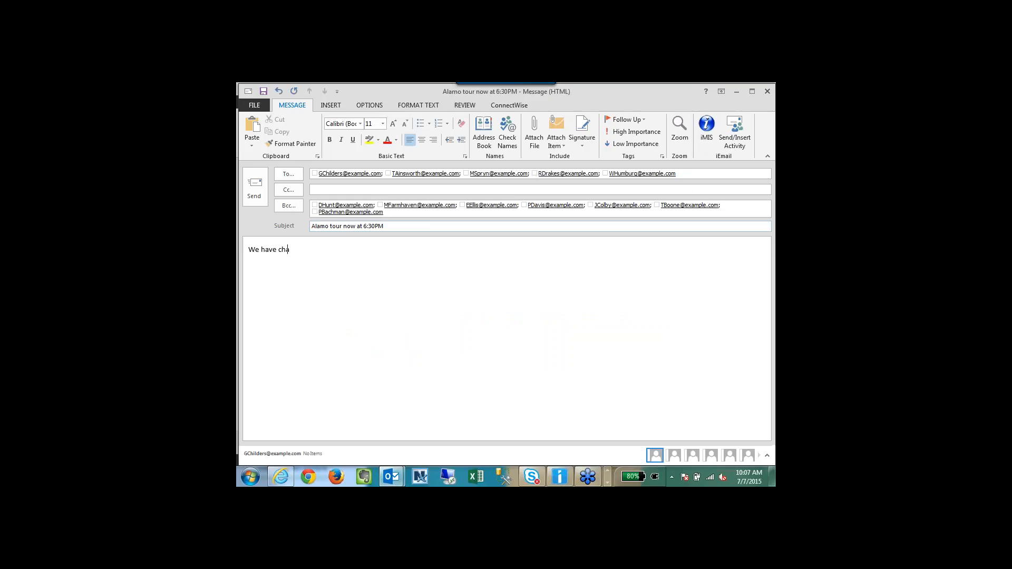
{"action": "type", "text": "nged the start time to 6:30PM, bring water."}
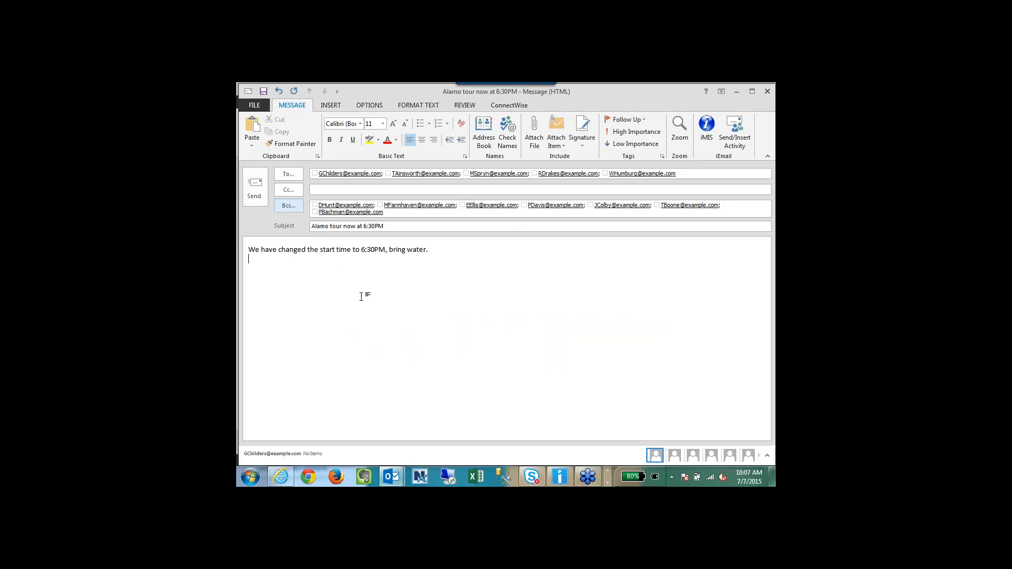
Send the message with activity logging, review its content, set the activity type to EMAIL and save the activities for the recipients
{"action": "left_click", "coordinate": [733, 136]}
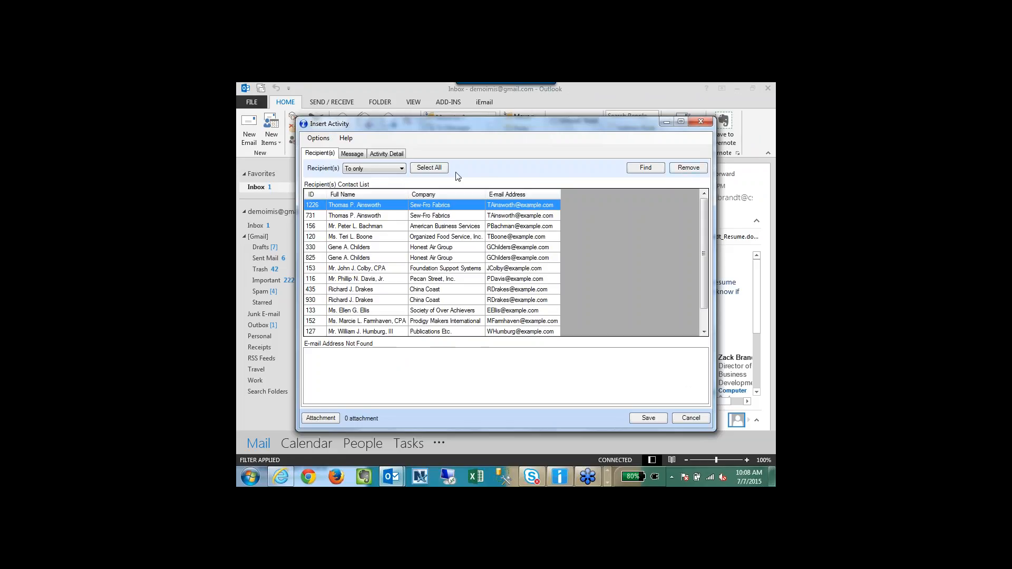
{"action": "left_click", "coordinate": [352, 154]}
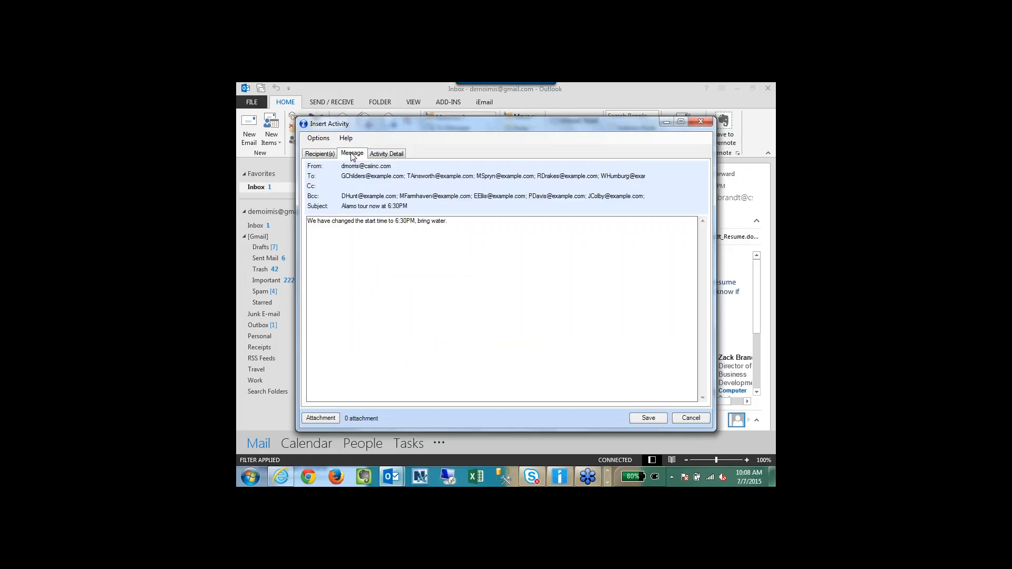
{"action": "left_click", "coordinate": [384, 155]}
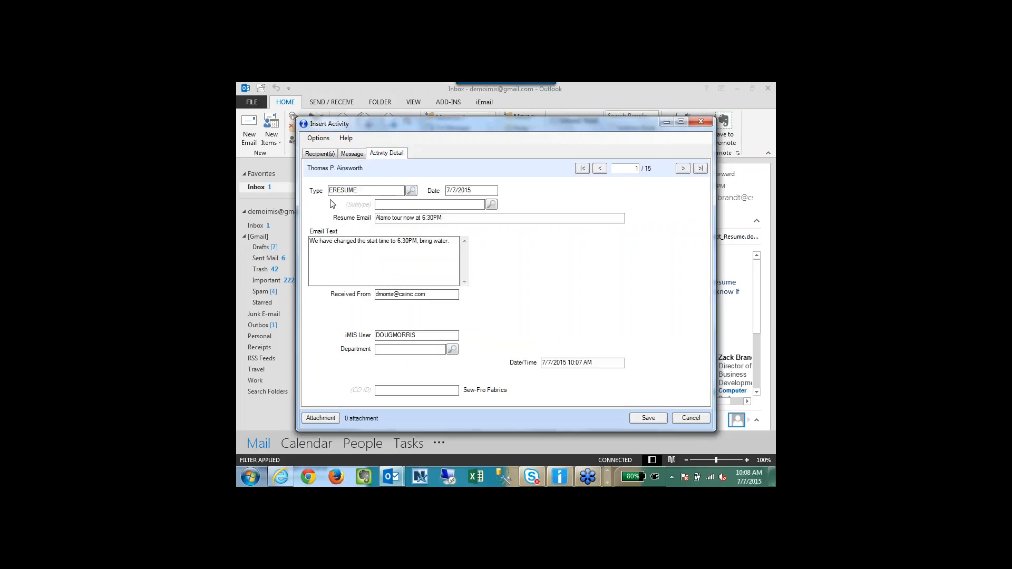
{"action": "left_click", "coordinate": [411, 191]}
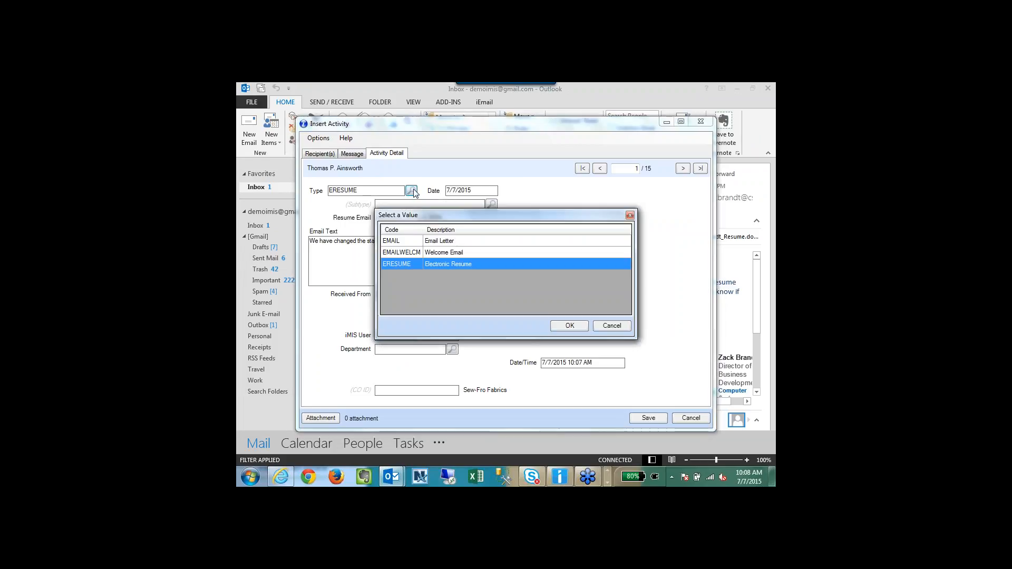
{"action": "left_click", "coordinate": [398, 242]}
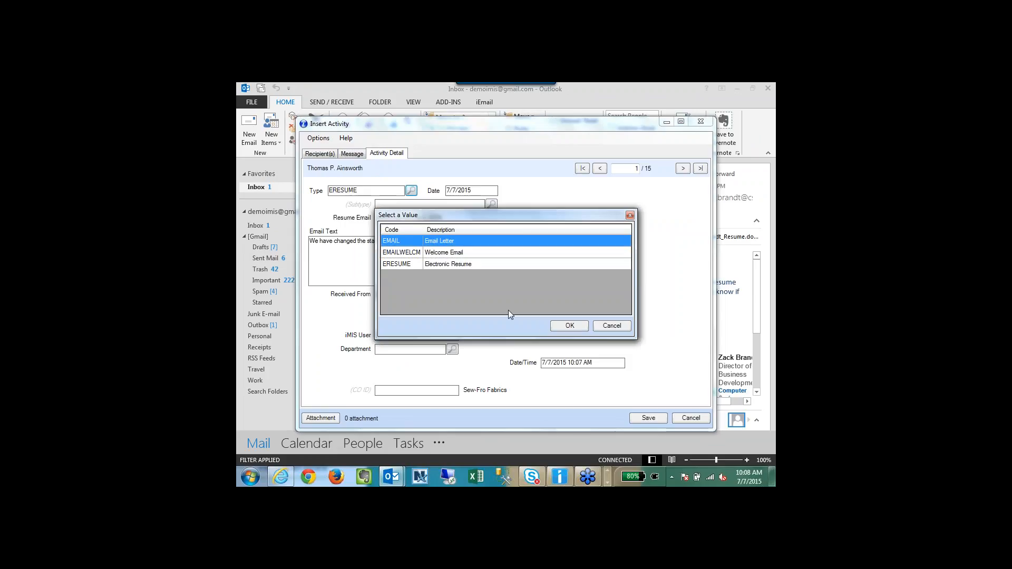
{"action": "left_click", "coordinate": [569, 325]}
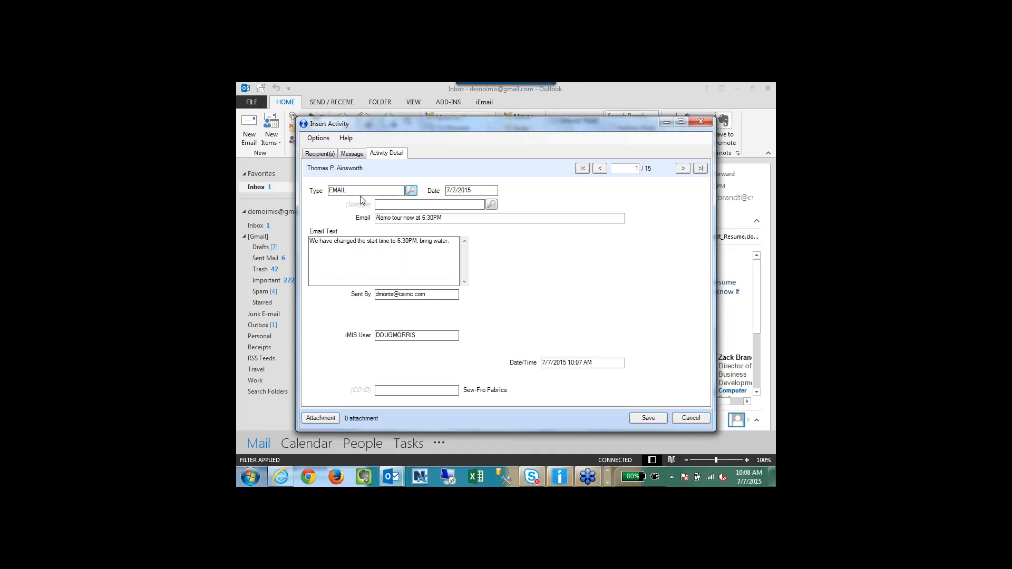
{"action": "left_click", "coordinate": [647, 418]}
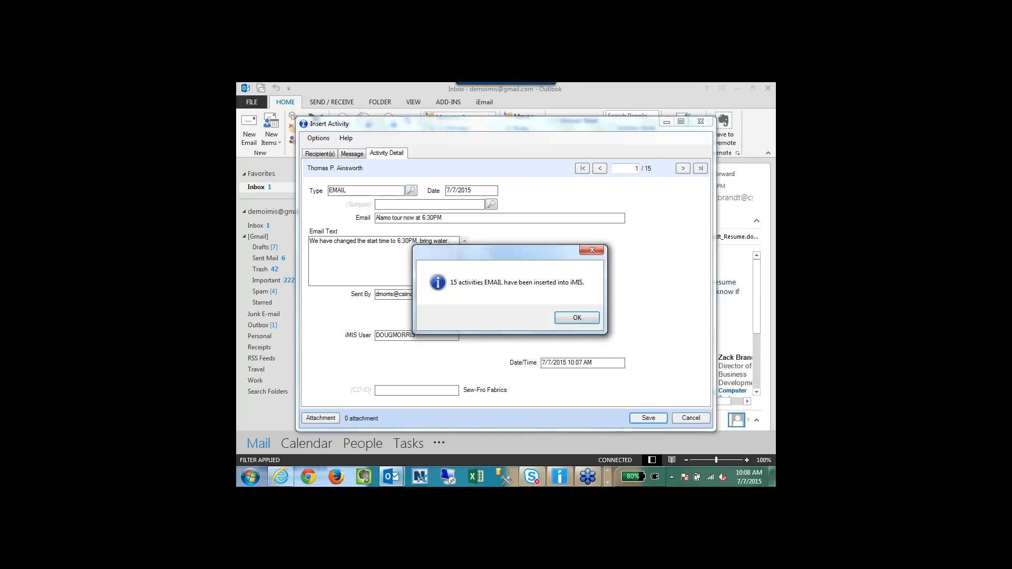
{"action": "left_click", "coordinate": [576, 317]}
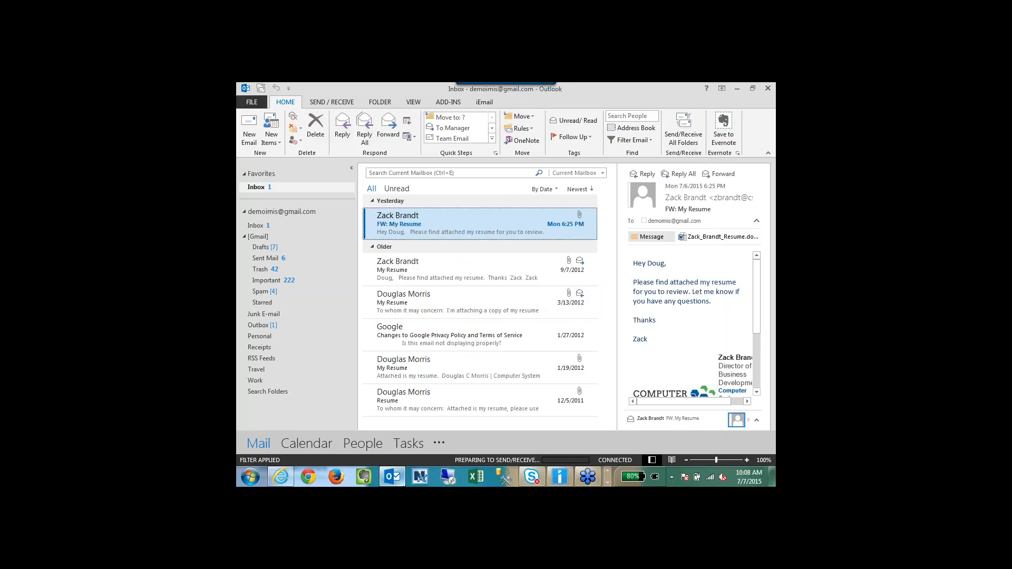
Switch to iMIS and find the customer record of the Pecan Street, Inc. tour registrant by last name
{"action": "left_click", "coordinate": [559, 476]}
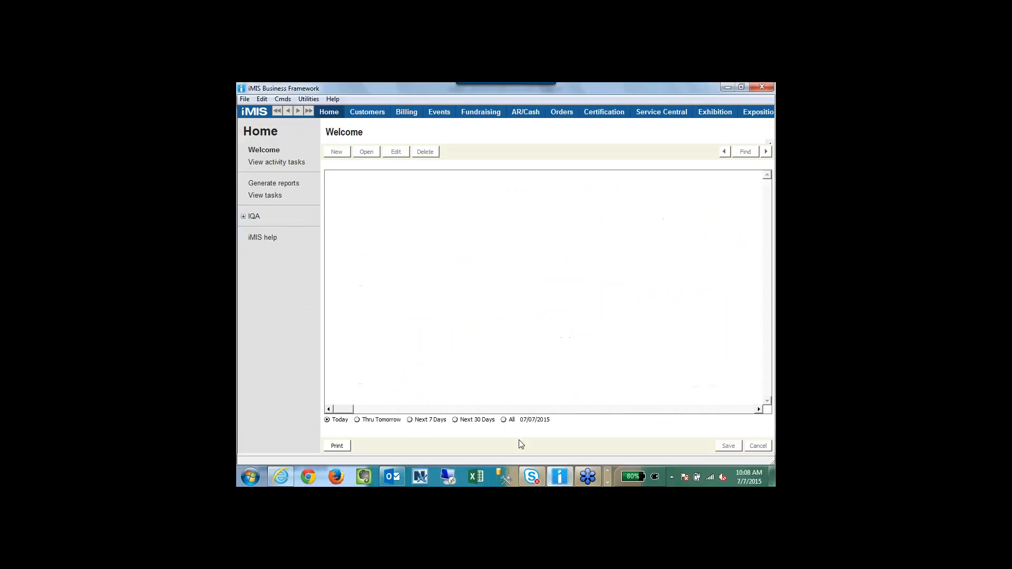
{"action": "left_click", "coordinate": [367, 113]}
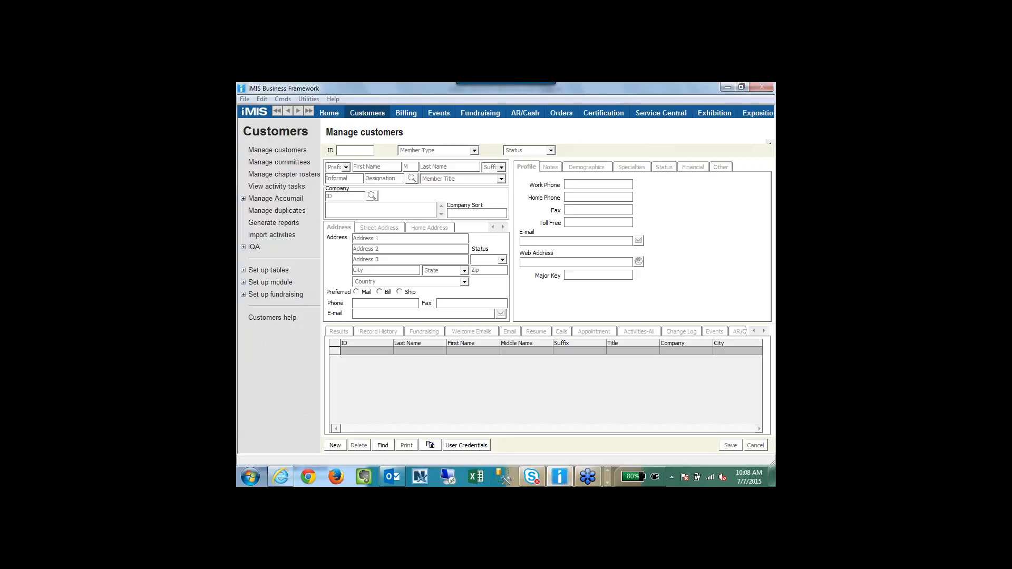
{"action": "left_click", "coordinate": [382, 450]}
{"action": "key", "text": "shift+Tab"}
{"action": "key", "text": "n"}
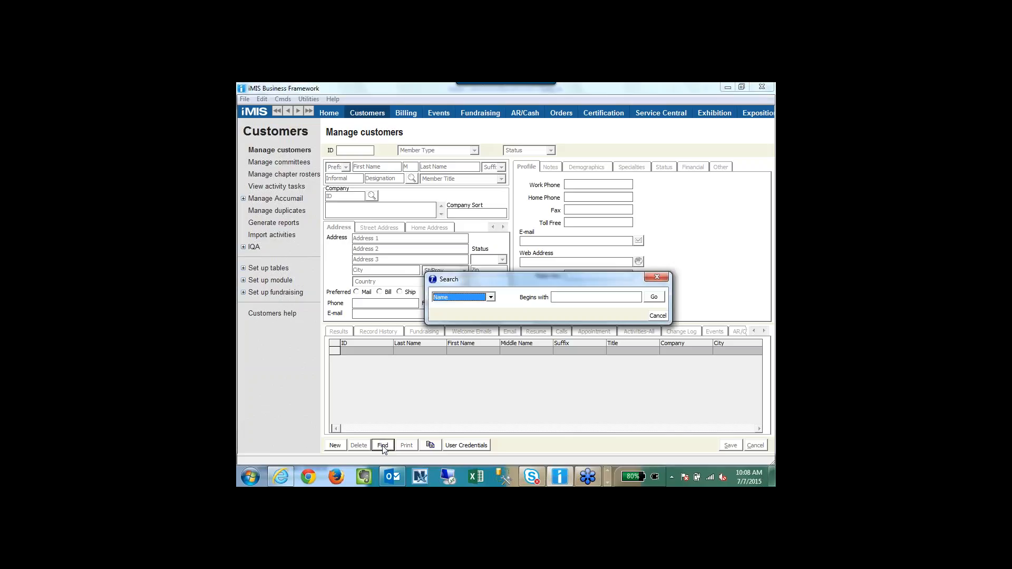
{"action": "key", "text": "Tab"}
{"action": "type", "text": "davis"}
{"action": "key", "text": "Return"}
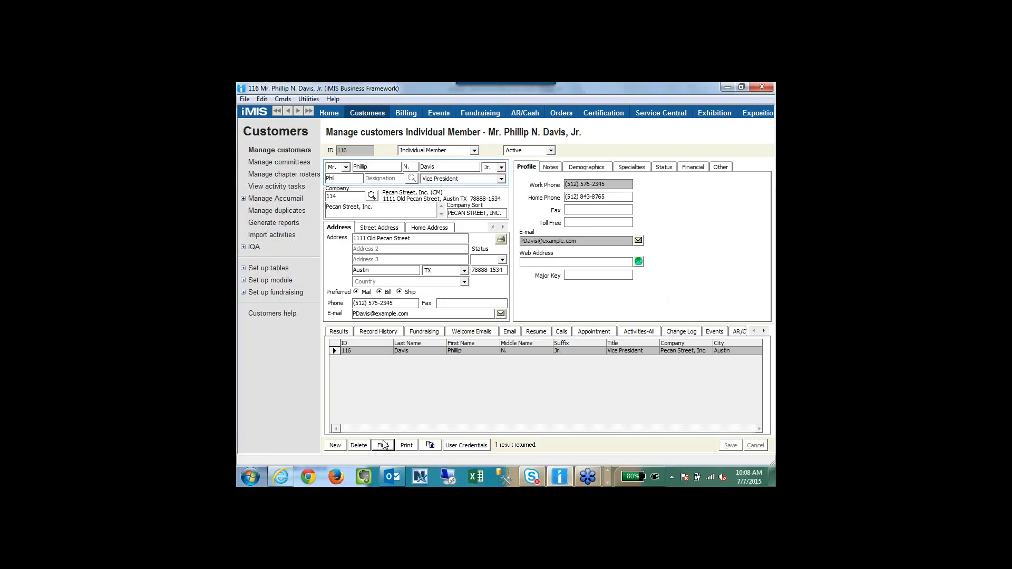
Examine the customer's 7/7/2015 email activity about the Alamo tour, including its text and sender, then close its details
{"action": "left_click", "coordinate": [510, 331]}
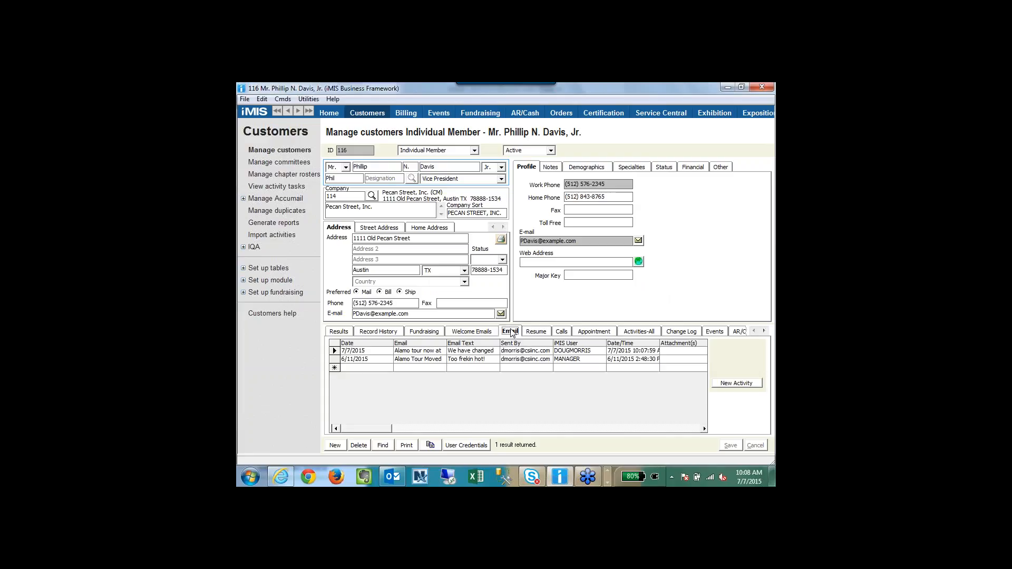
{"action": "double_click", "coordinate": [333, 351]}
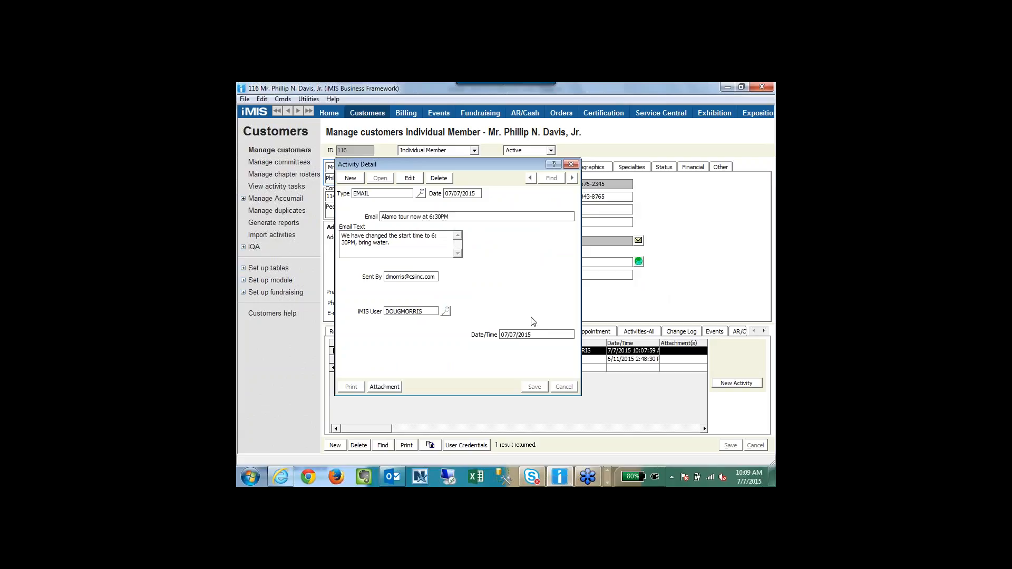
{"action": "left_click", "coordinate": [572, 165]}
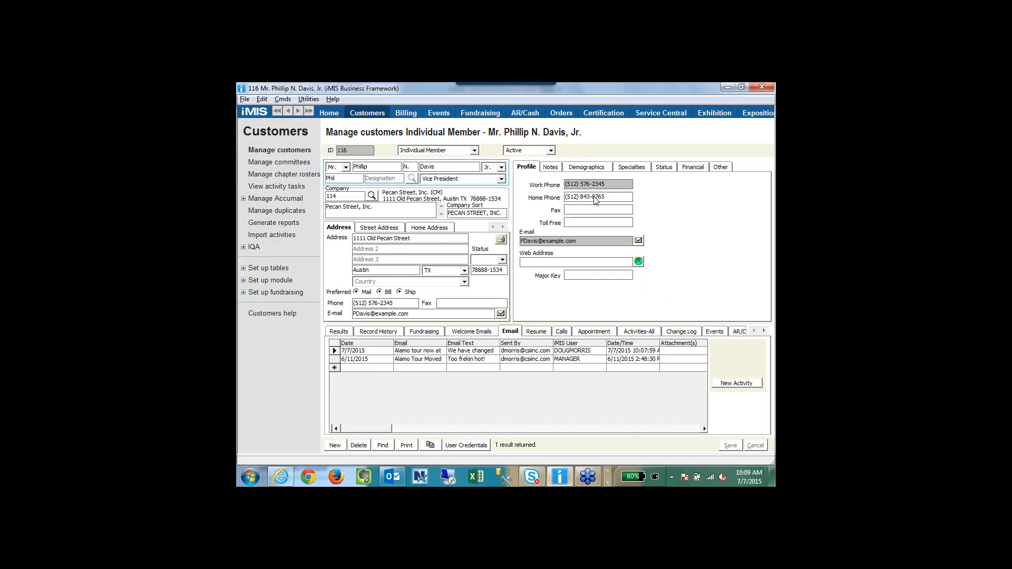
{"action": "key", "text": "alt+Tab"}
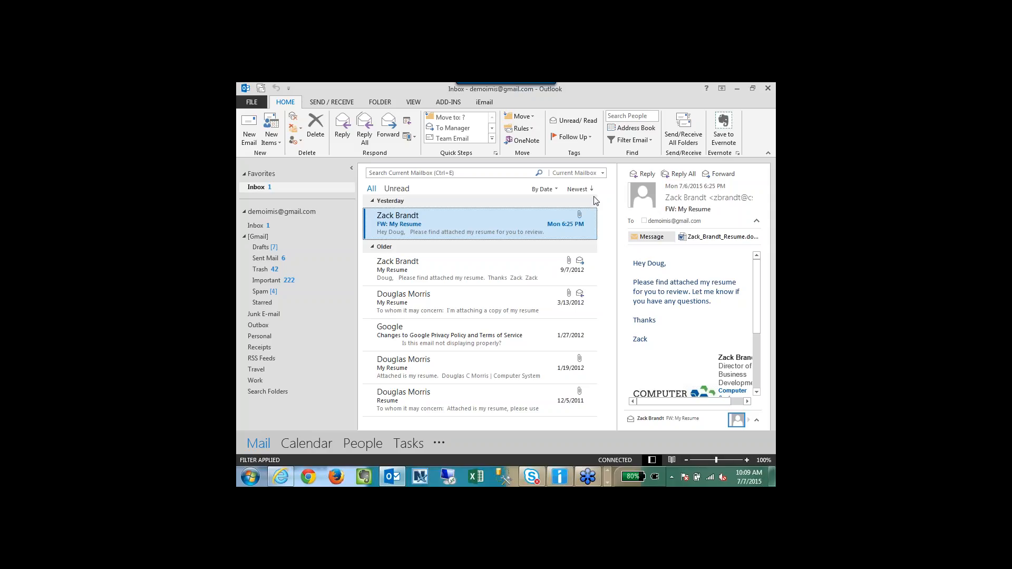
{"action": "key", "text": "alt+Tab"}
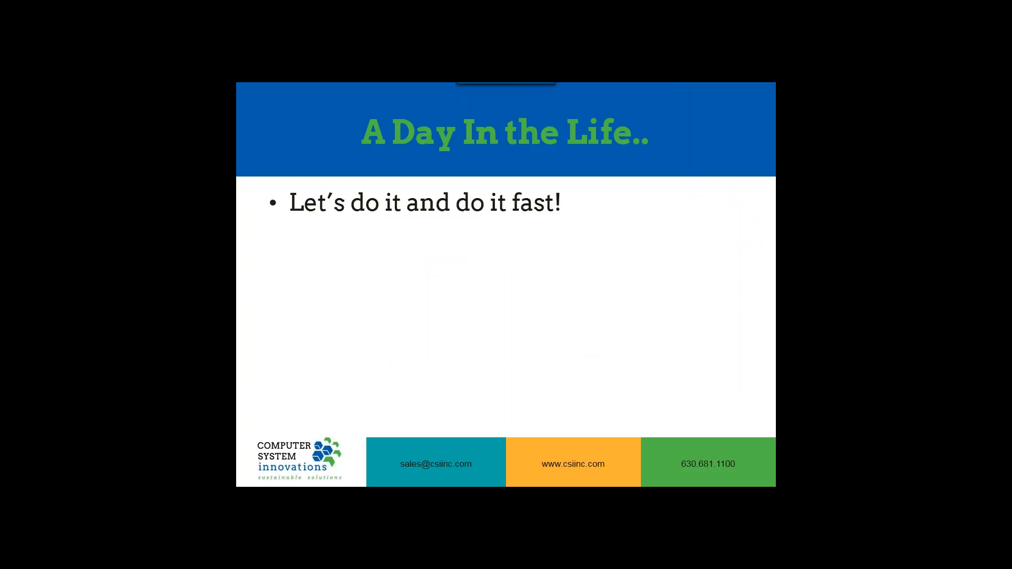
{"action": "key", "text": "Right"}
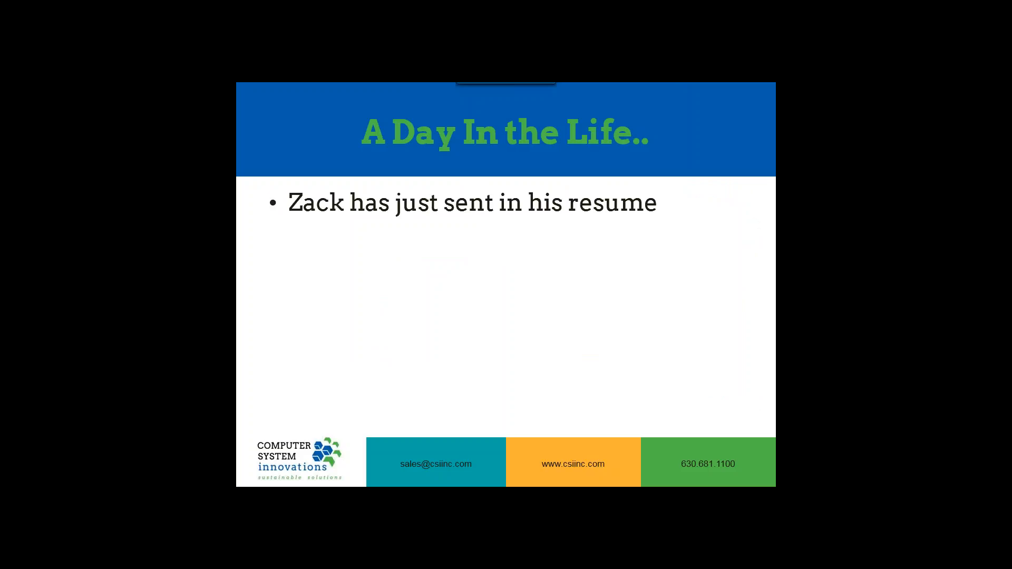
{"action": "key", "text": "Right"}
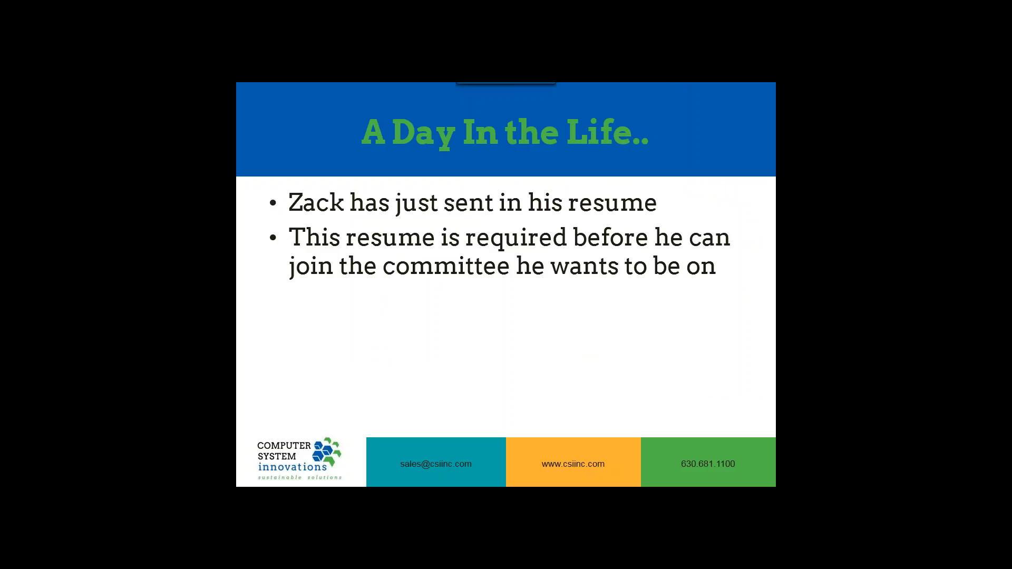
{"action": "key", "text": "Right"}
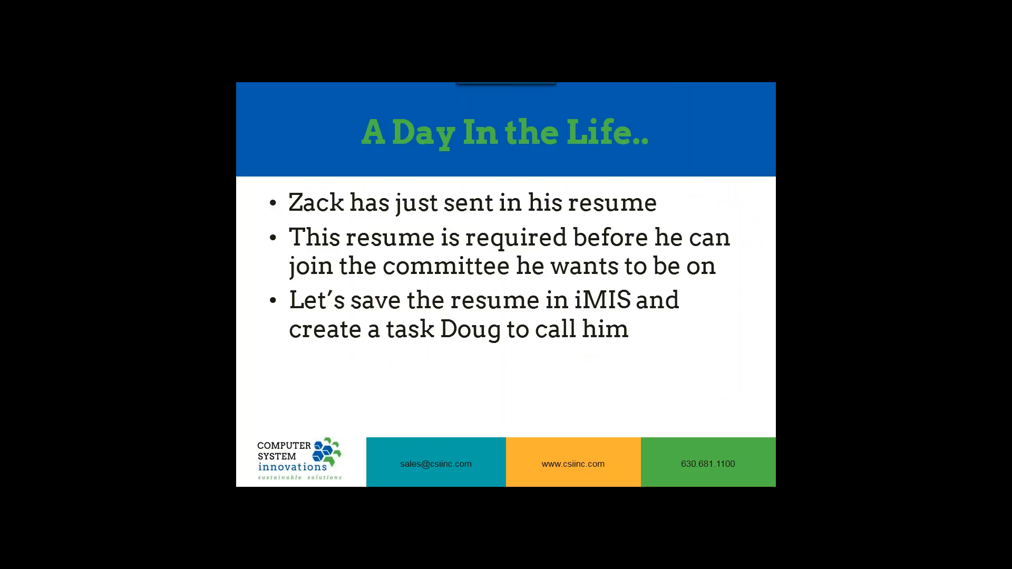
{"action": "key", "text": "Right"}
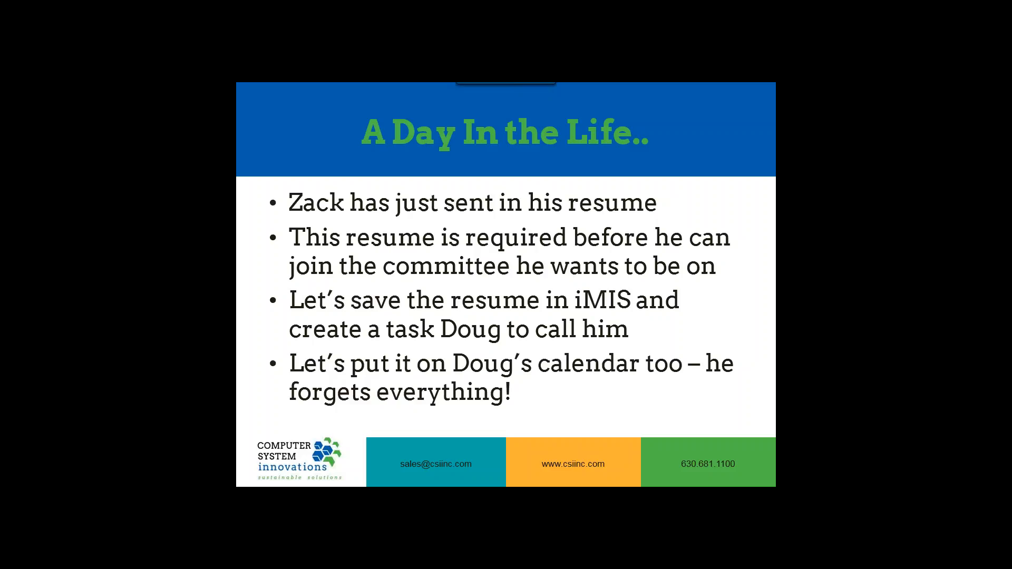
{"action": "key", "text": "Right"}
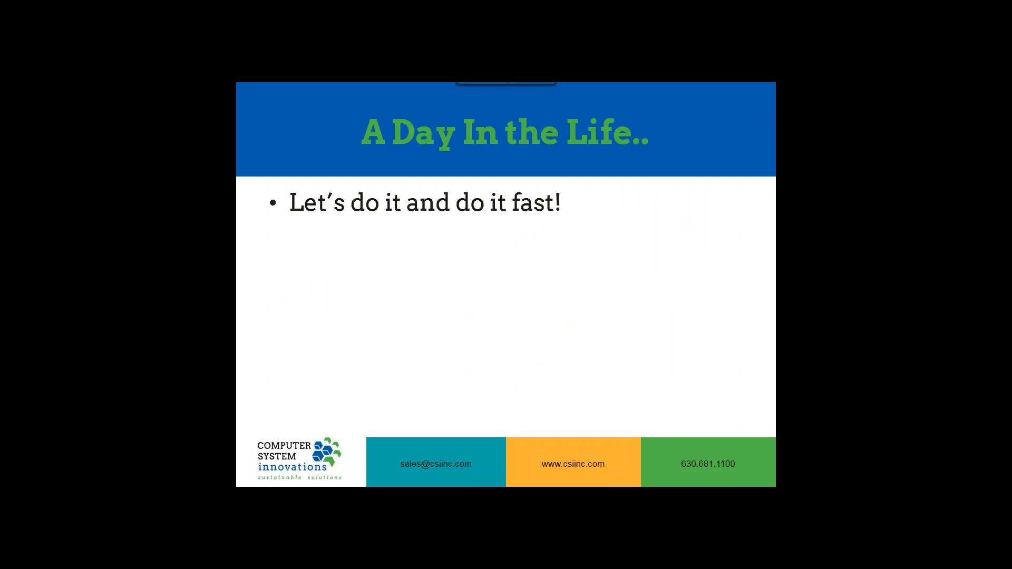
{"action": "key", "text": "alt+Tab"}
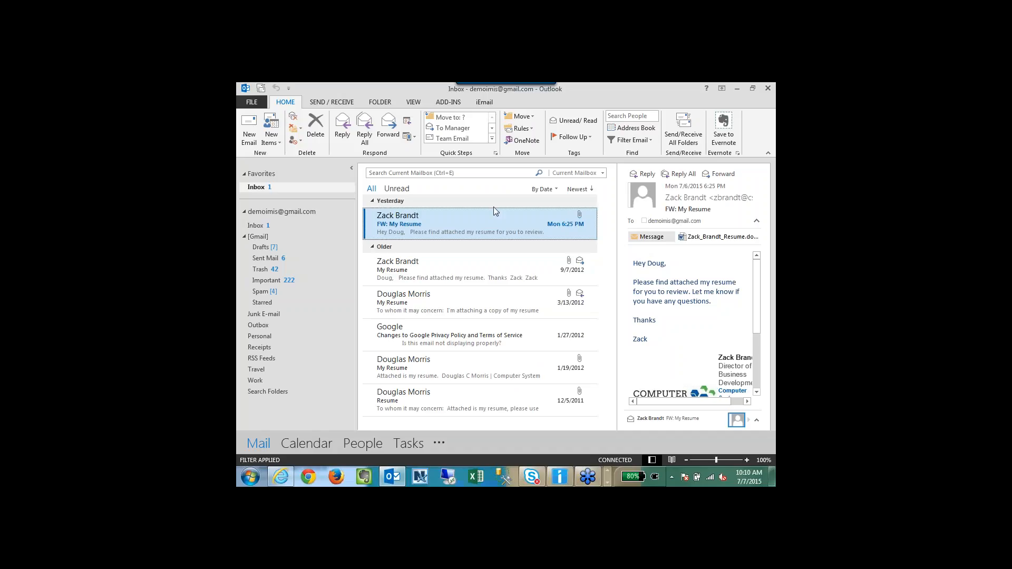
Start an iMIS activity from the "FW: My Resume" email in Outlook and review its recipient, message and activity details
{"action": "mouse_move", "coordinate": [493, 211]}
{"action": "left_click", "coordinate": [485, 102]}
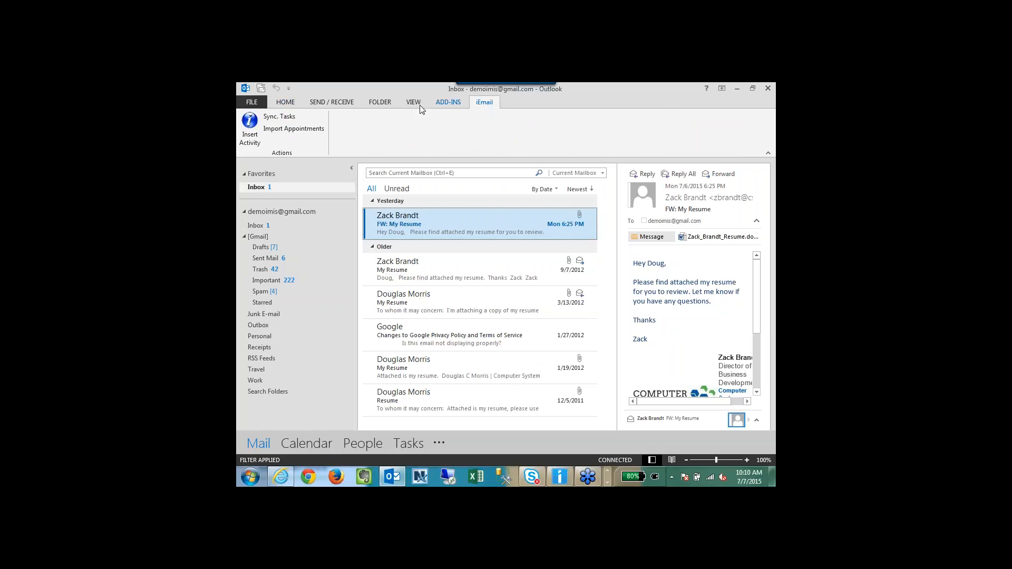
{"action": "left_click", "coordinate": [250, 127]}
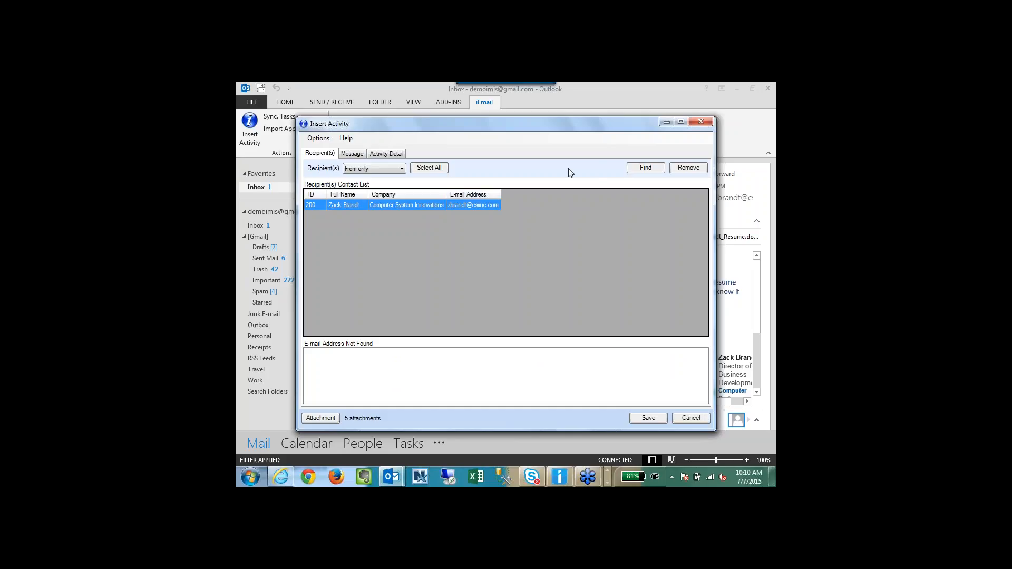
{"action": "left_click", "coordinate": [352, 155]}
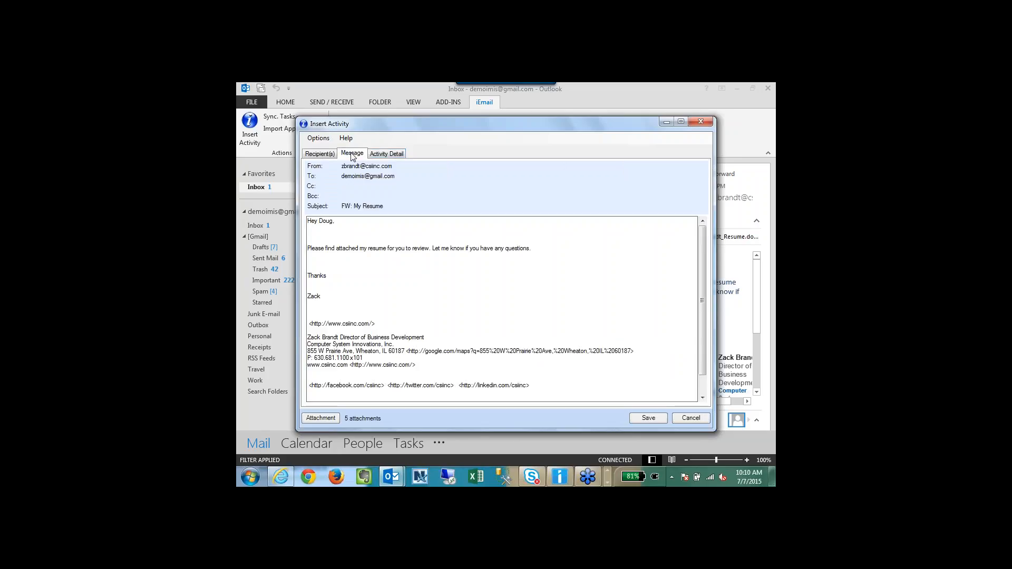
{"action": "left_click", "coordinate": [382, 156]}
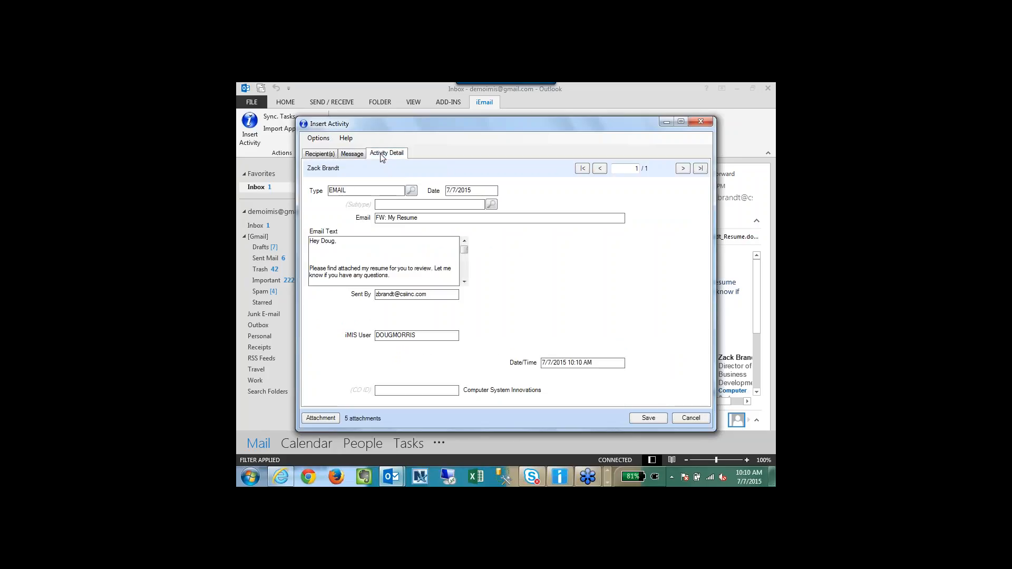
Set the activity type to ERESUME and the department to MEMBERSHIP, and save the activity into iMIS
{"action": "left_click", "coordinate": [411, 191]}
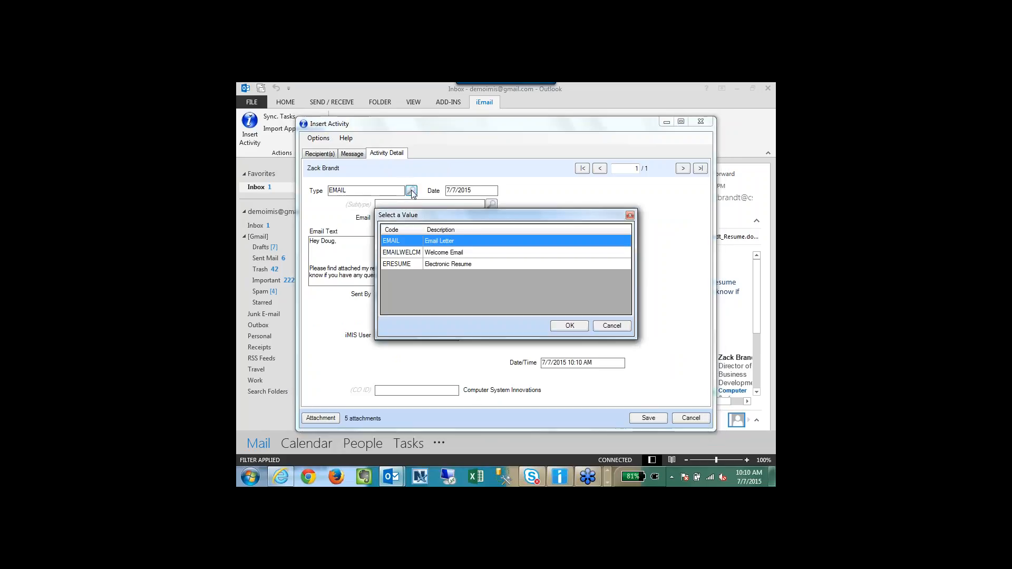
{"action": "left_click", "coordinate": [392, 267]}
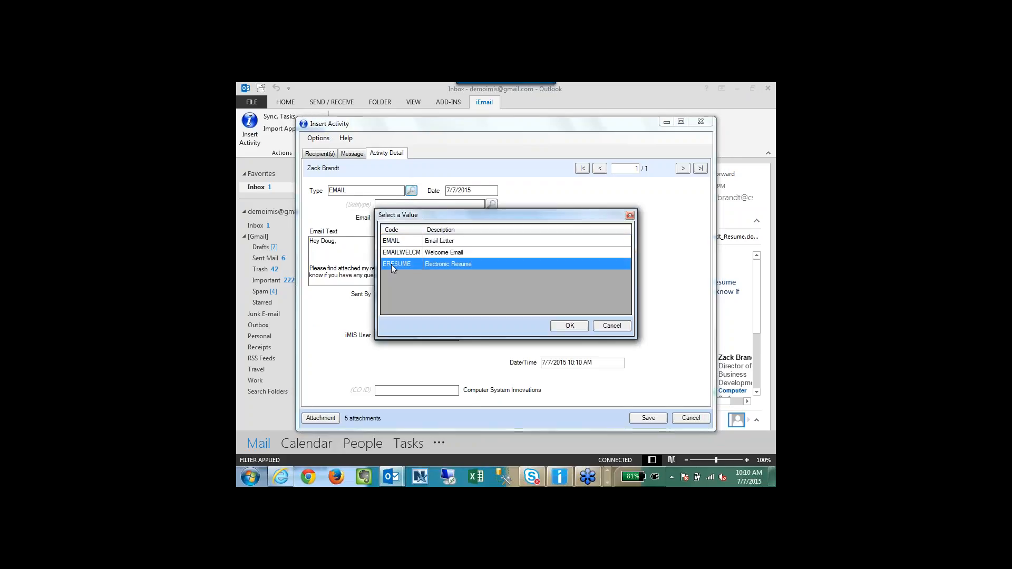
{"action": "left_click", "coordinate": [570, 327]}
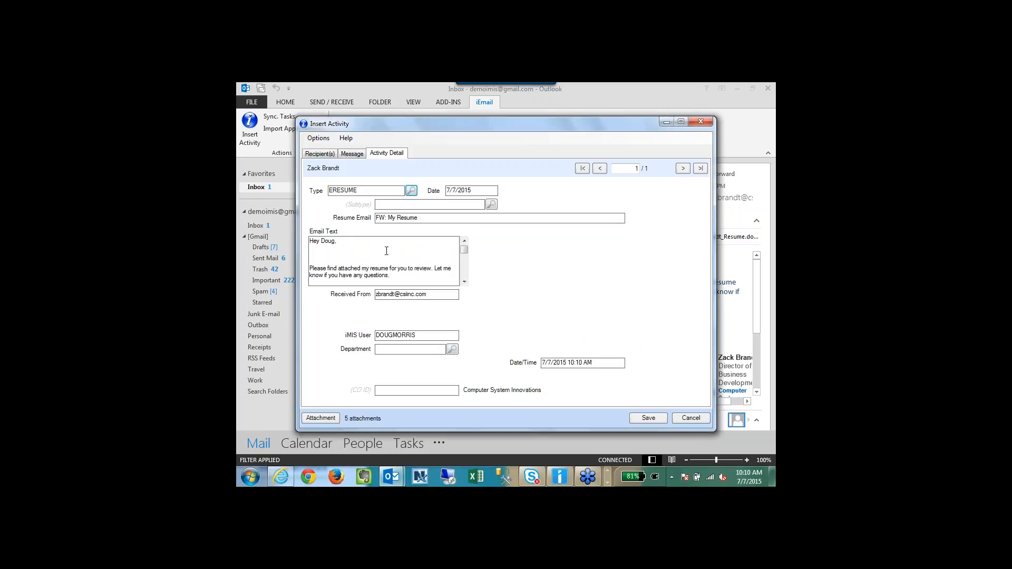
{"action": "left_click", "coordinate": [451, 350]}
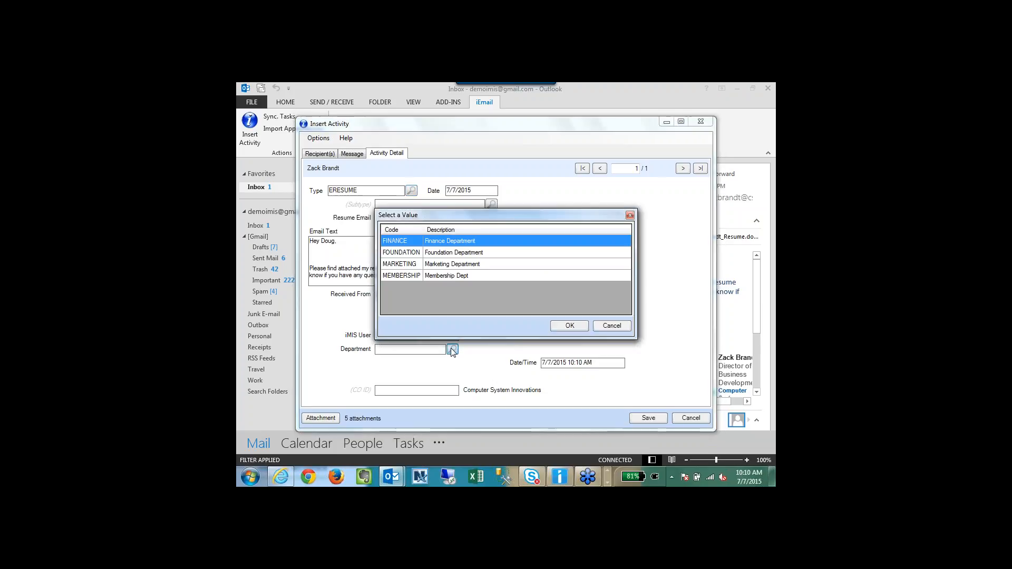
{"action": "left_click", "coordinate": [391, 275]}
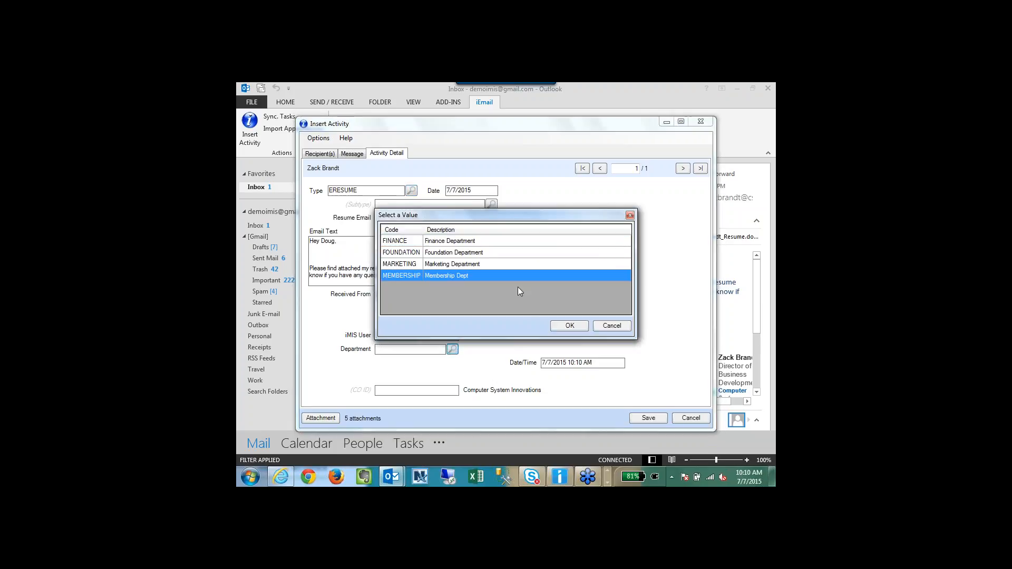
{"action": "left_click", "coordinate": [562, 325]}
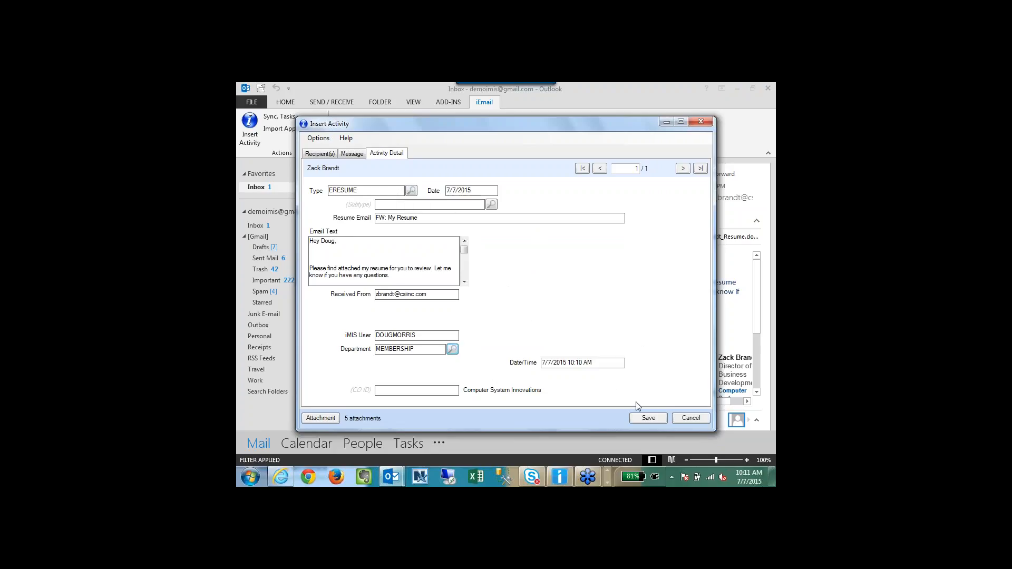
{"action": "left_click", "coordinate": [648, 417]}
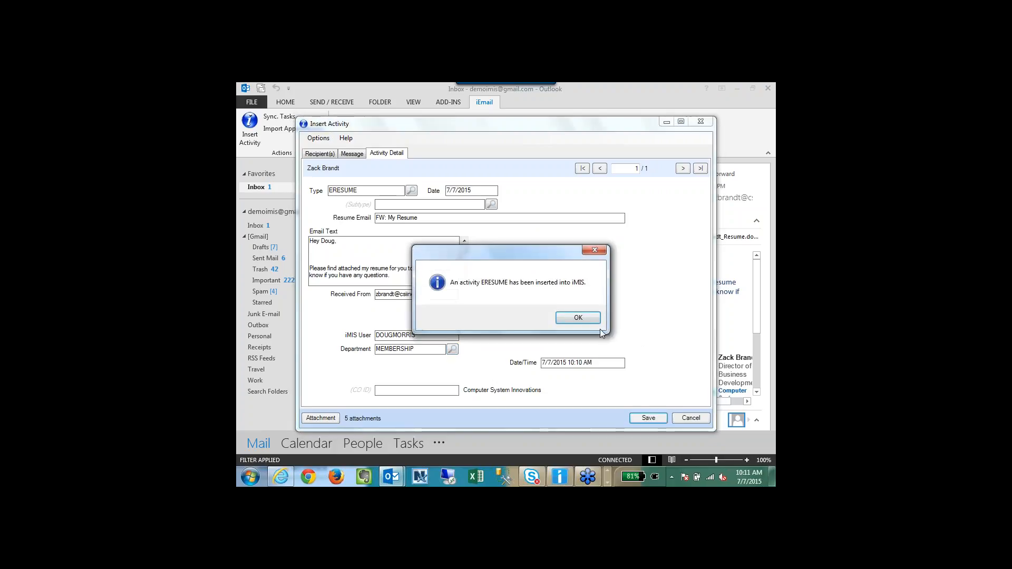
{"action": "left_click", "coordinate": [578, 318]}
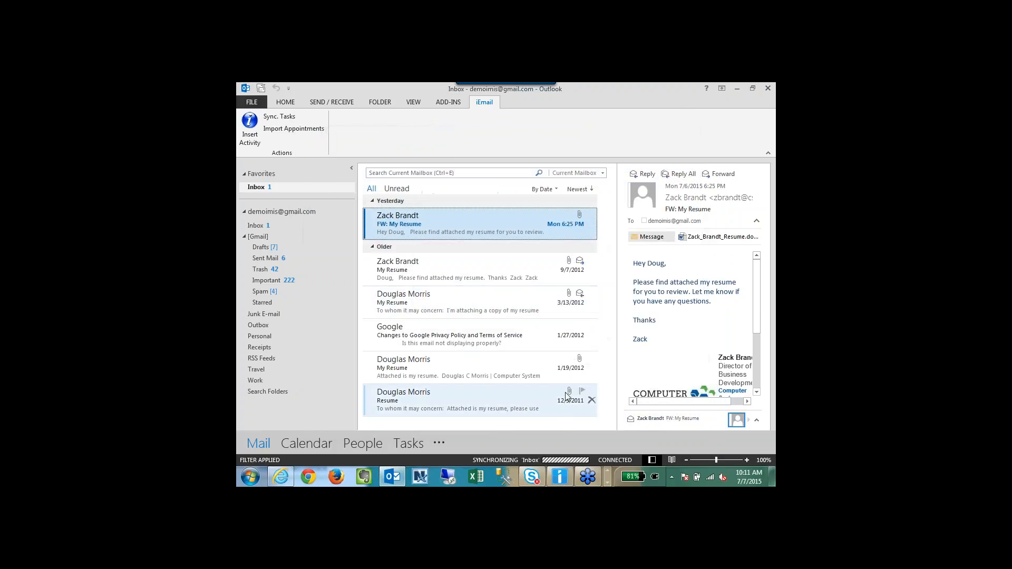
Switch to iMIS and find the resume sender's customer record by name
{"action": "left_click", "coordinate": [557, 478]}
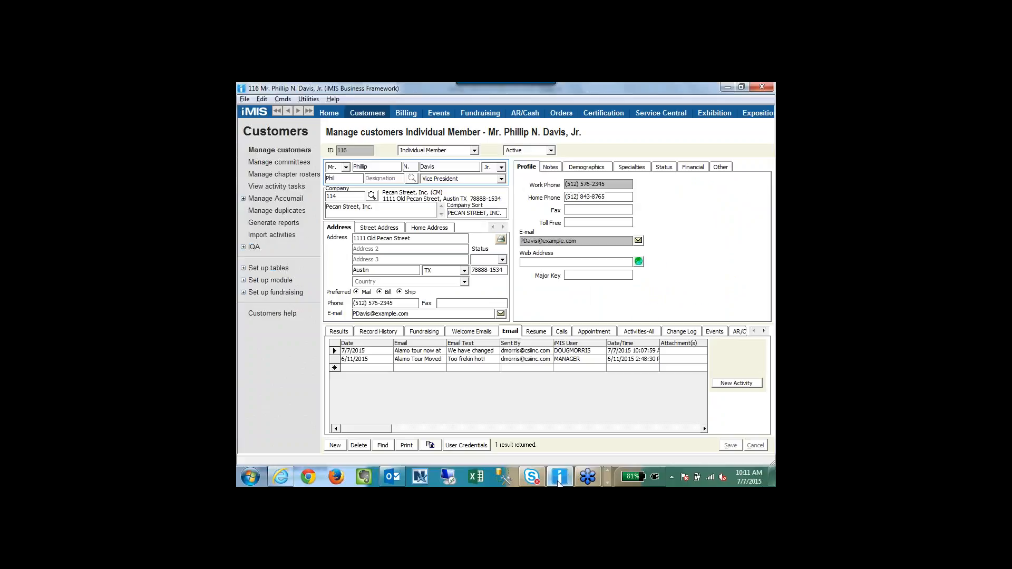
{"action": "left_click", "coordinate": [382, 445]}
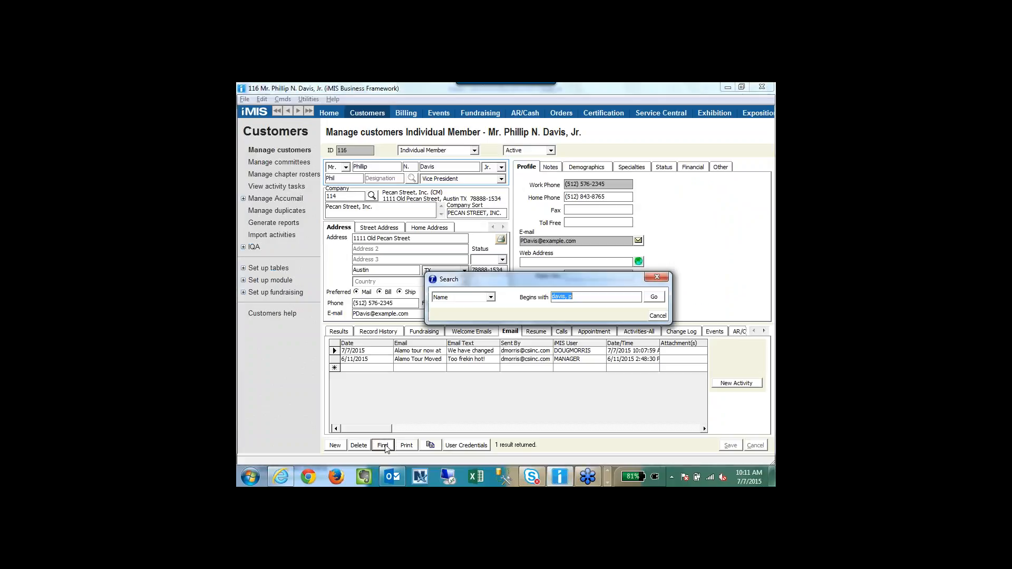
{"action": "type", "text": "zrandt,"}
{"action": "key", "text": "Return"}
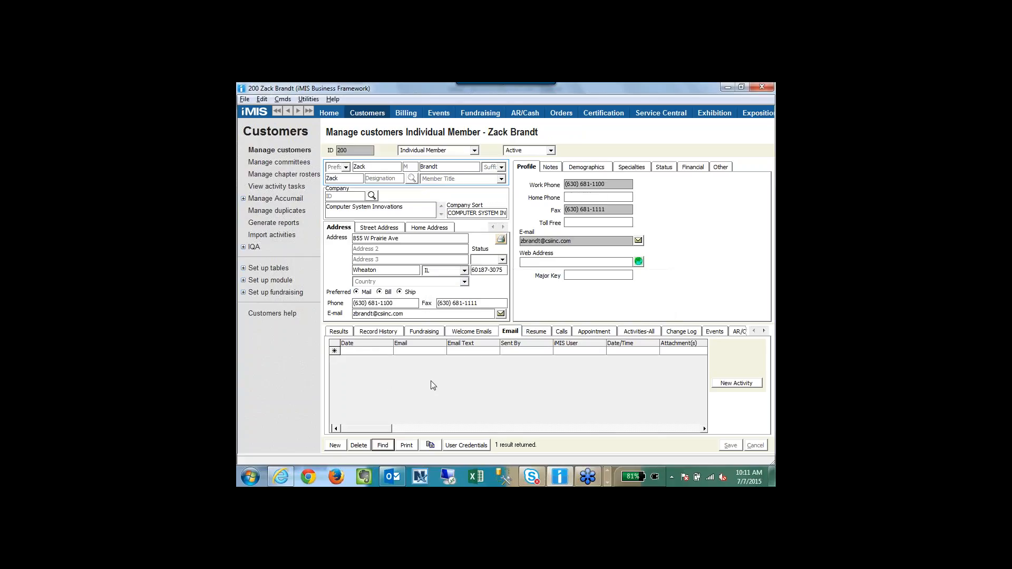
Examine the customer's 7/7/2015 resume activity and its attached resume document, overwriting the local copy, and close both
{"action": "left_click", "coordinate": [536, 333]}
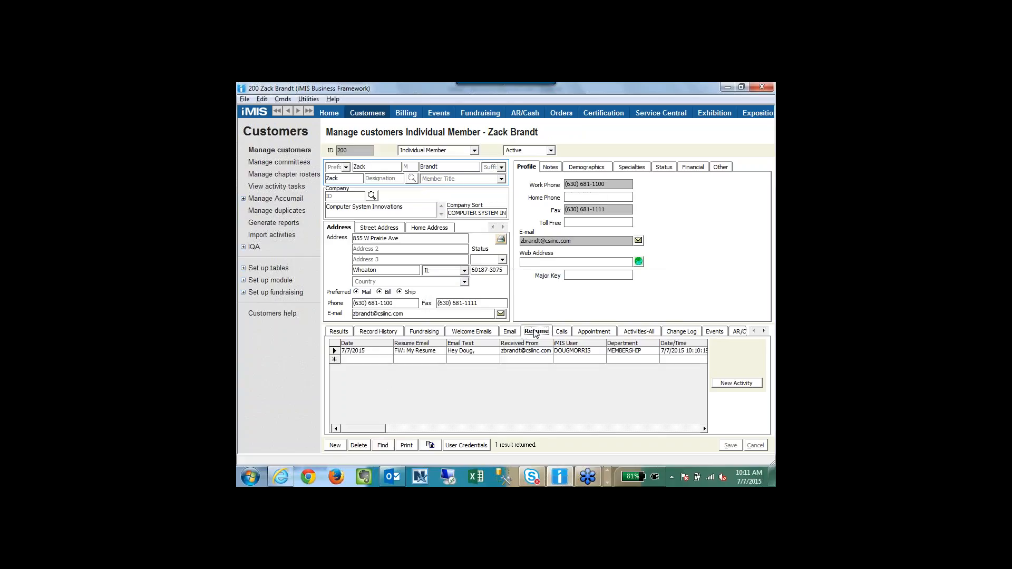
{"action": "double_click", "coordinate": [335, 351]}
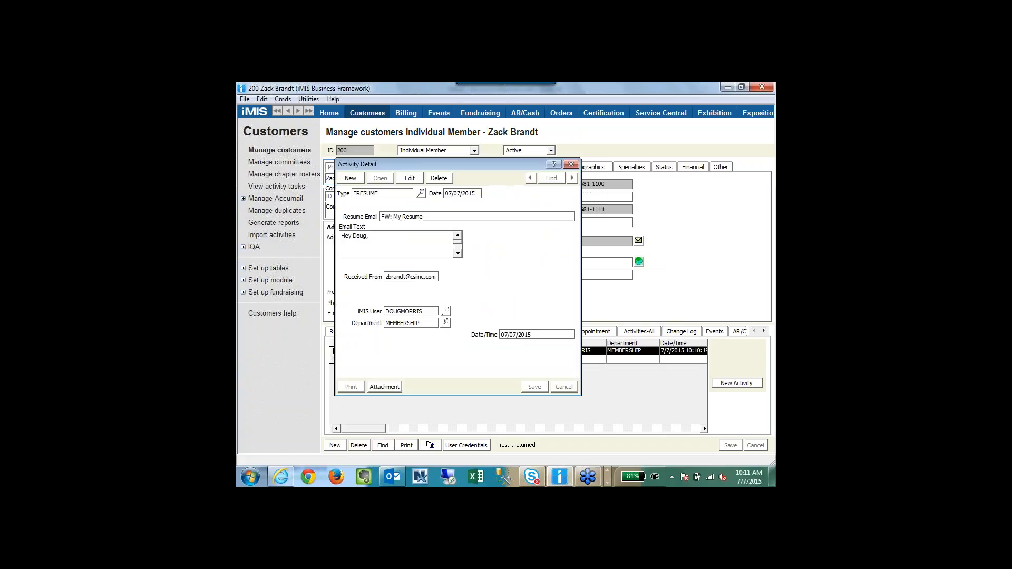
{"action": "left_click", "coordinate": [388, 387]}
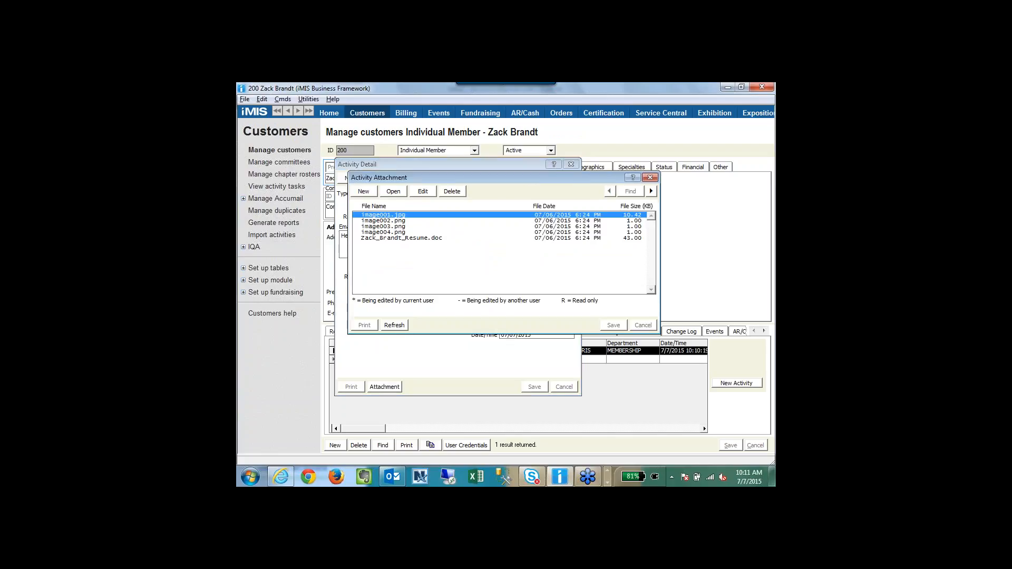
{"action": "double_click", "coordinate": [412, 238]}
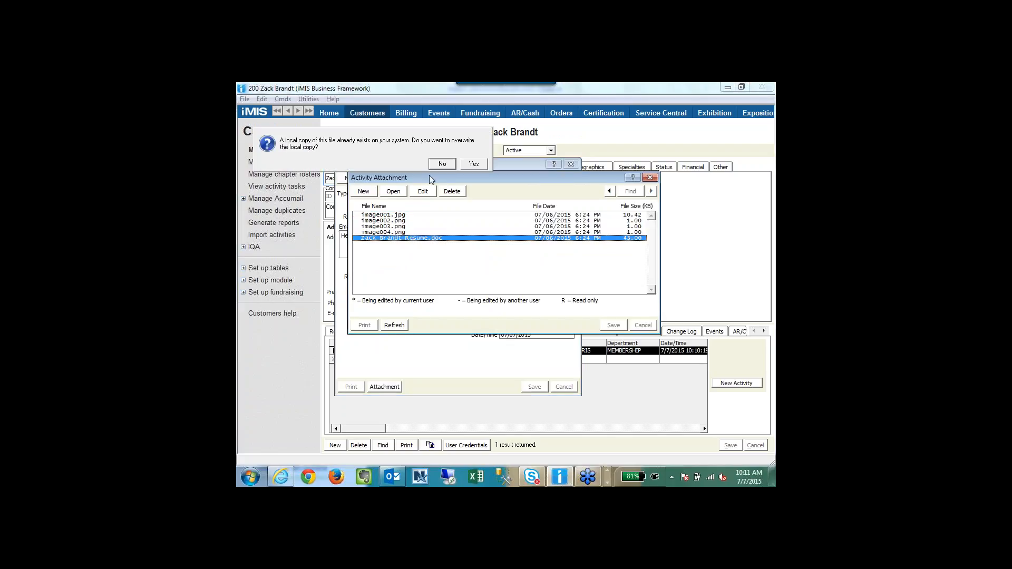
{"action": "left_click", "coordinate": [470, 164]}
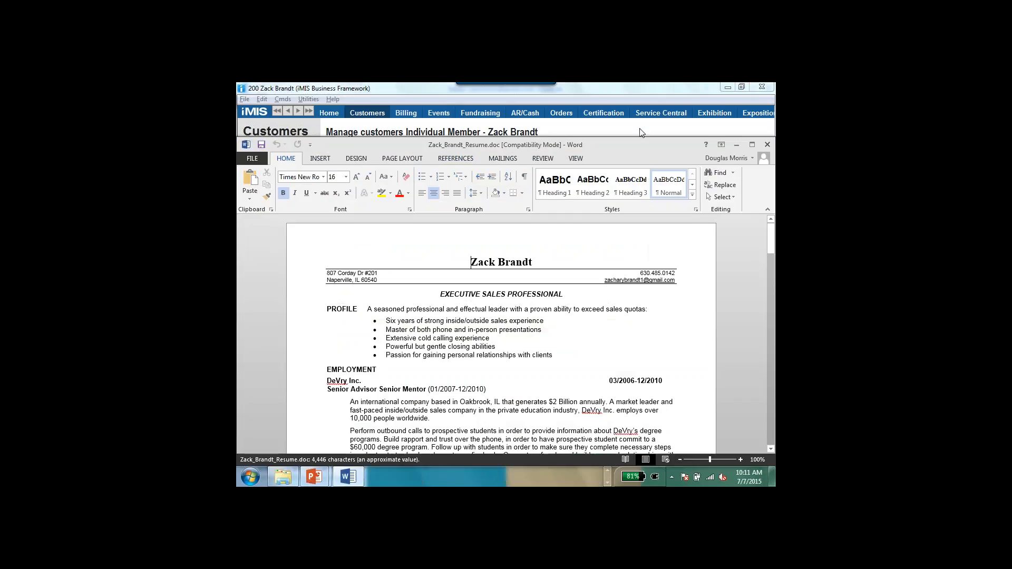
{"action": "left_click_drag", "start_coordinate": [700, 149], "coordinate": [614, 164]}
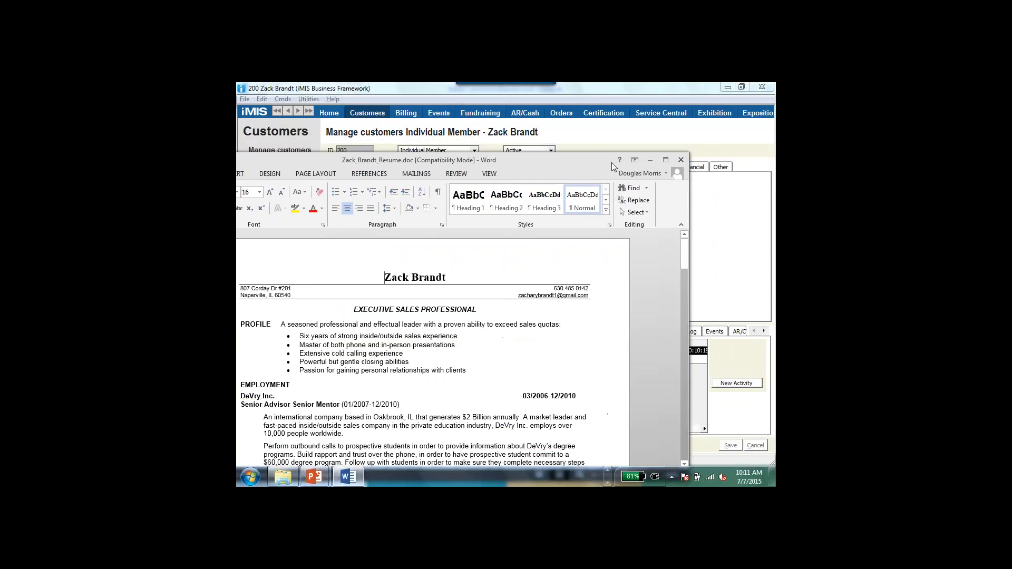
{"action": "left_click", "coordinate": [680, 161]}
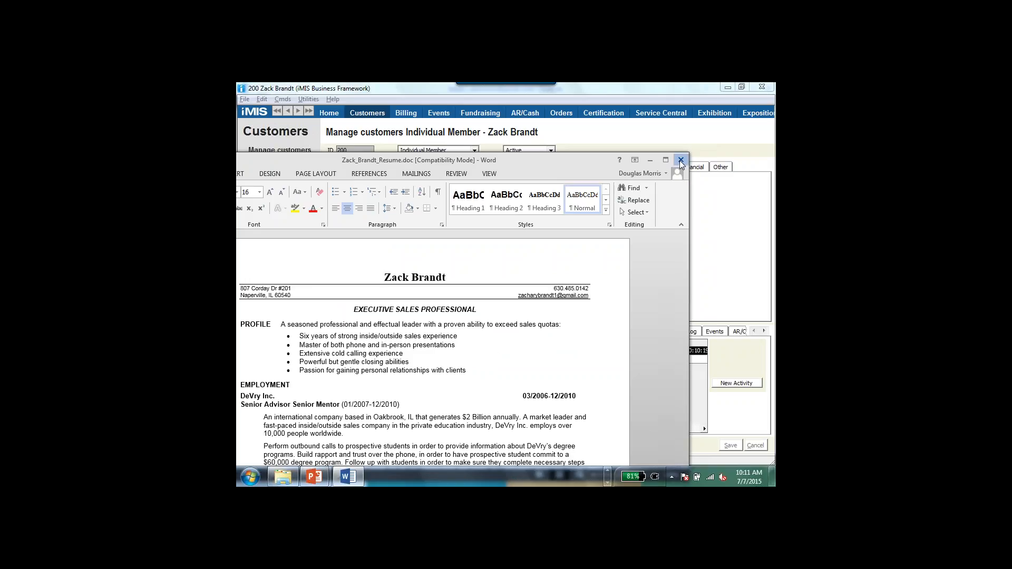
{"action": "left_click", "coordinate": [650, 177]}
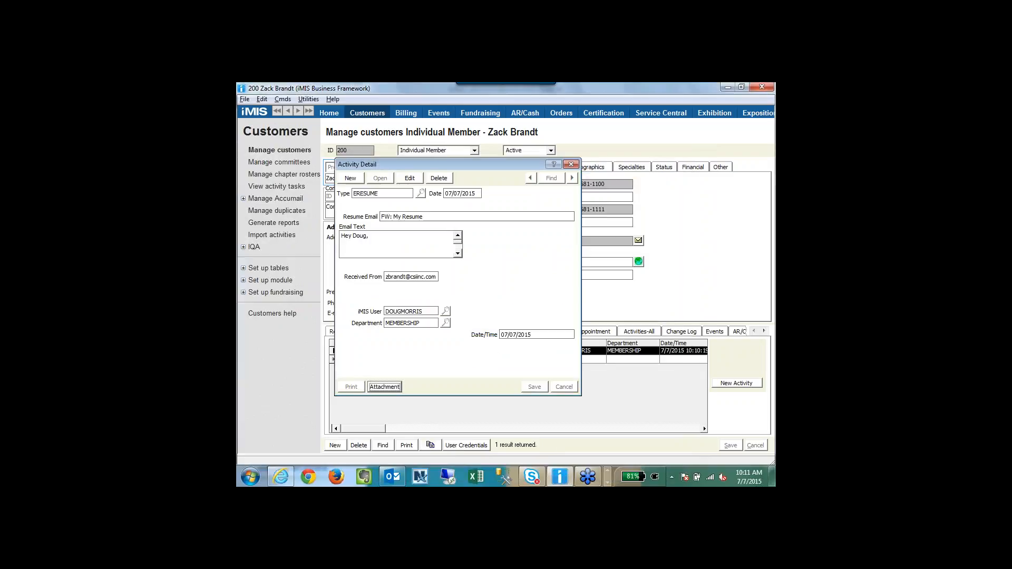
{"action": "left_click", "coordinate": [570, 166]}
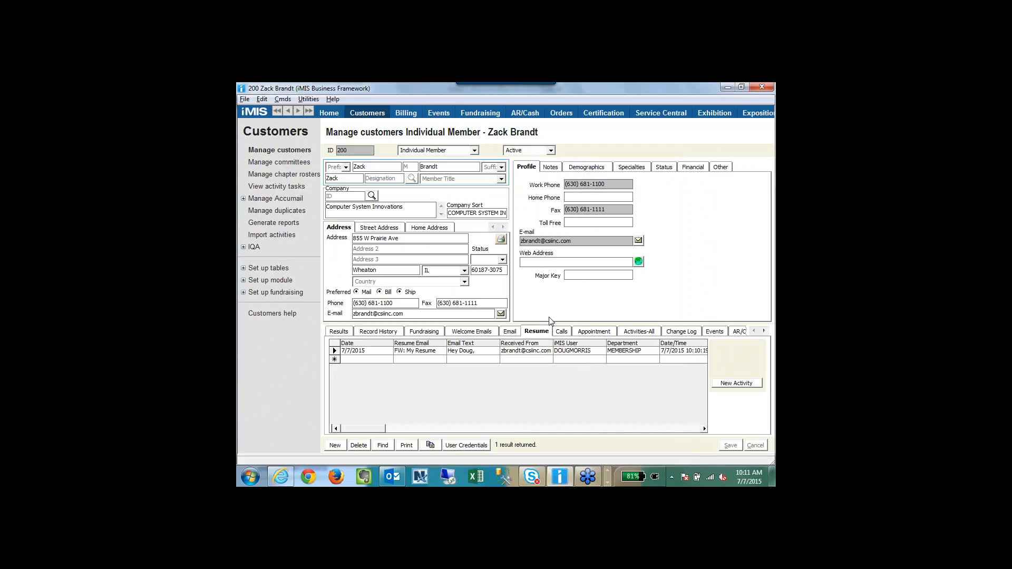
Create a new CALL activity for the customer with the note "call regarding committee appt"
{"action": "left_click", "coordinate": [560, 330]}
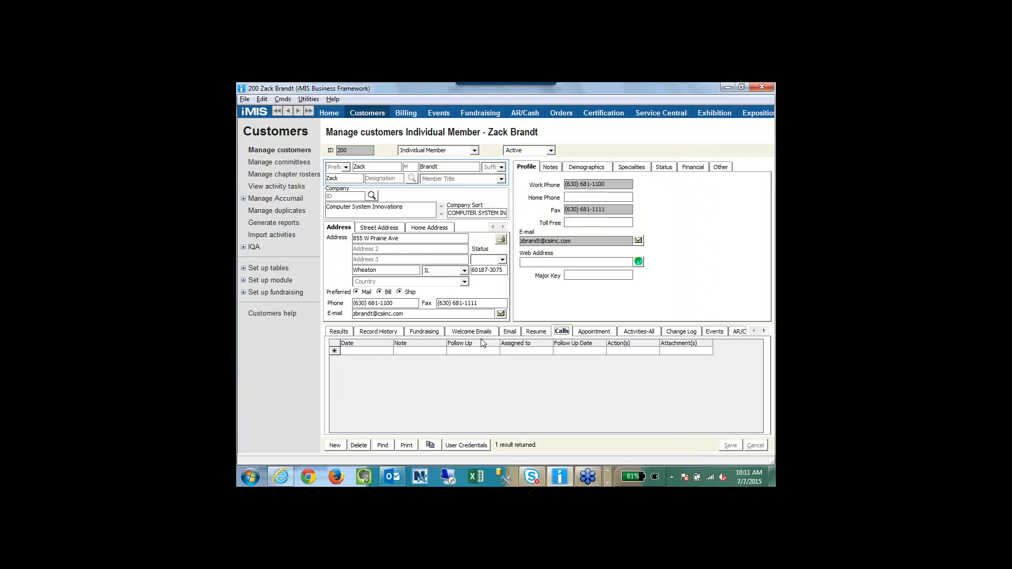
{"action": "double_click", "coordinate": [338, 352]}
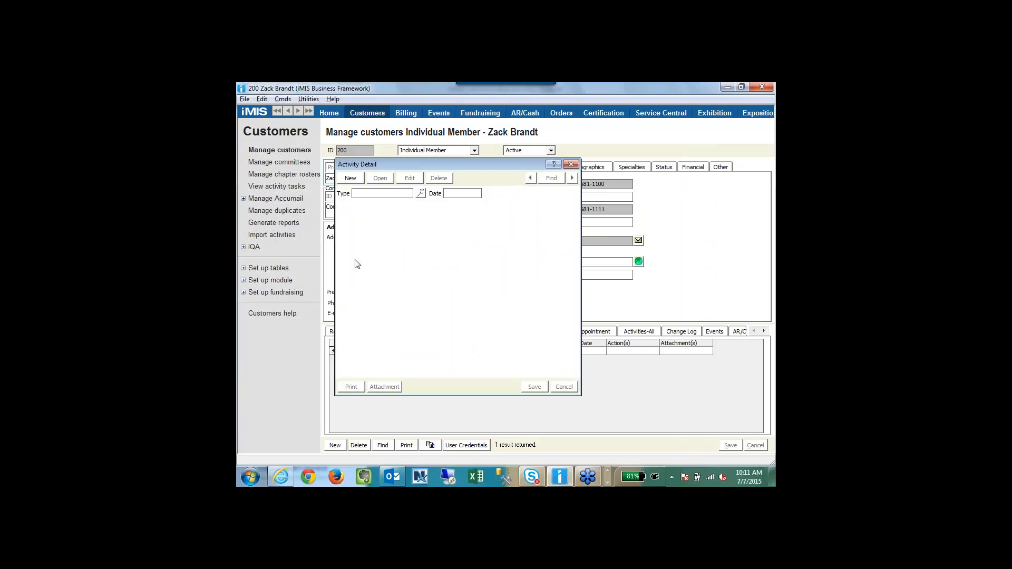
{"action": "left_click", "coordinate": [351, 183]}
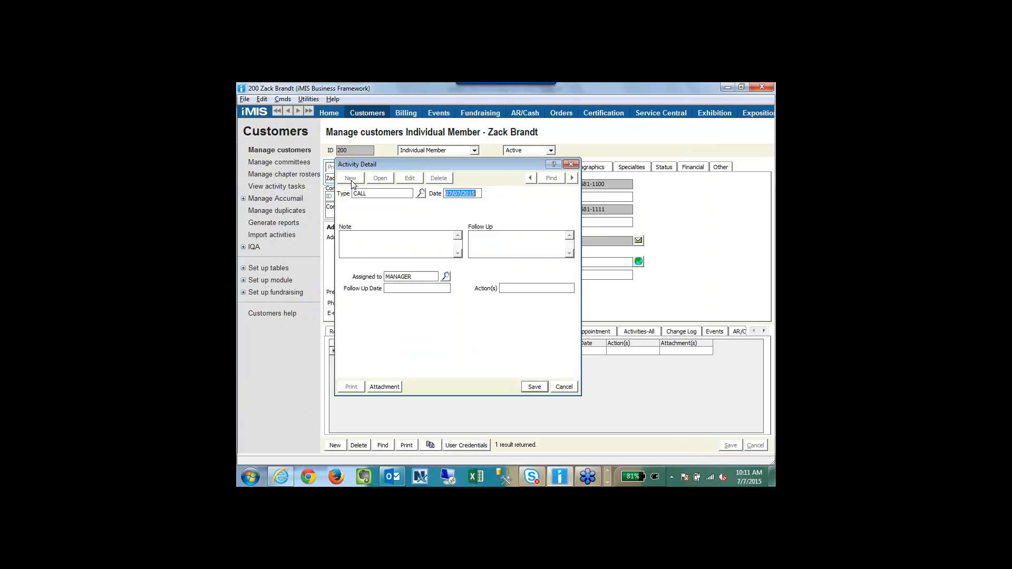
{"action": "key", "text": "Tab"}
{"action": "type", "text": "call regarding committee appt"}
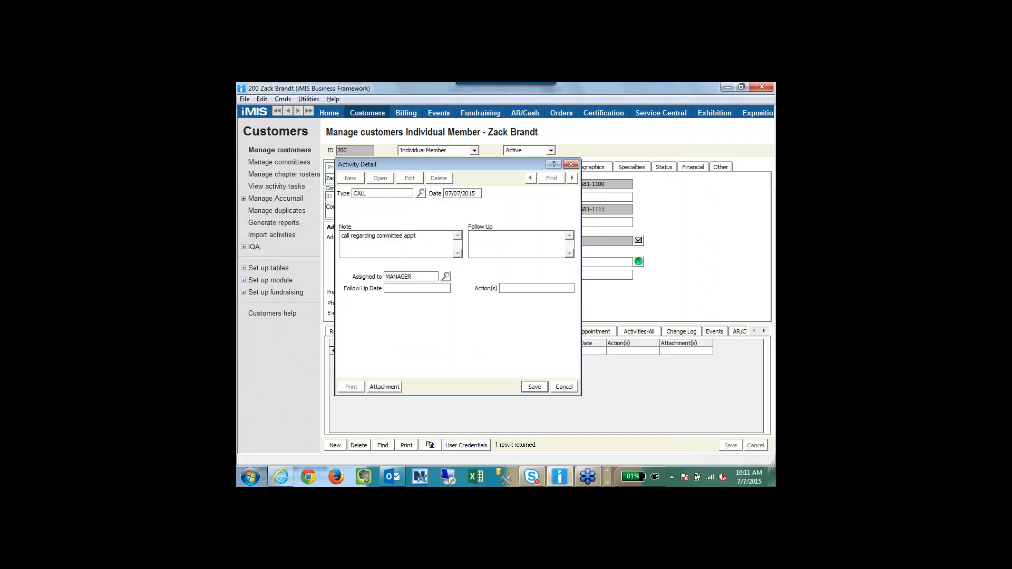
Assign the call to the iMIS user who logged the resume, set the follow-up date to 07/08/2015, and save and close the activity
{"action": "left_click", "coordinate": [446, 276]}
{"action": "double_click", "coordinate": [371, 207]}
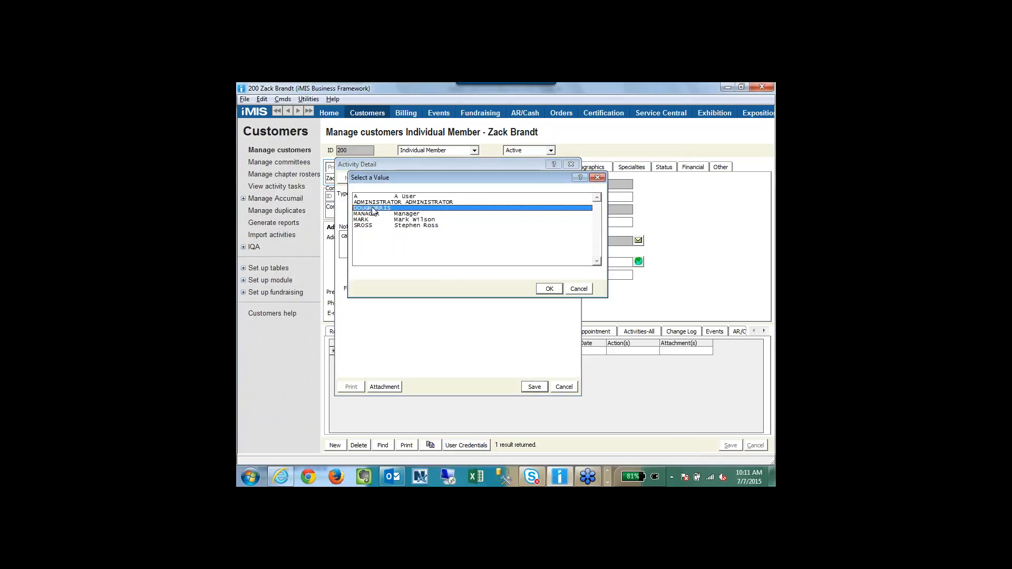
{"action": "left_click", "coordinate": [422, 287]}
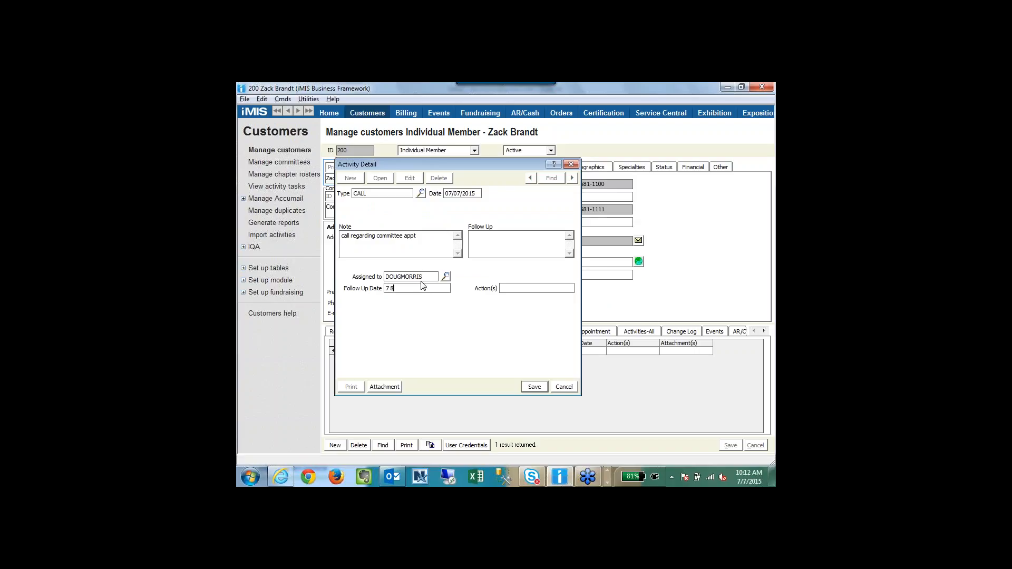
{"action": "key", "text": "Tab"}
{"action": "left_click", "coordinate": [533, 388]}
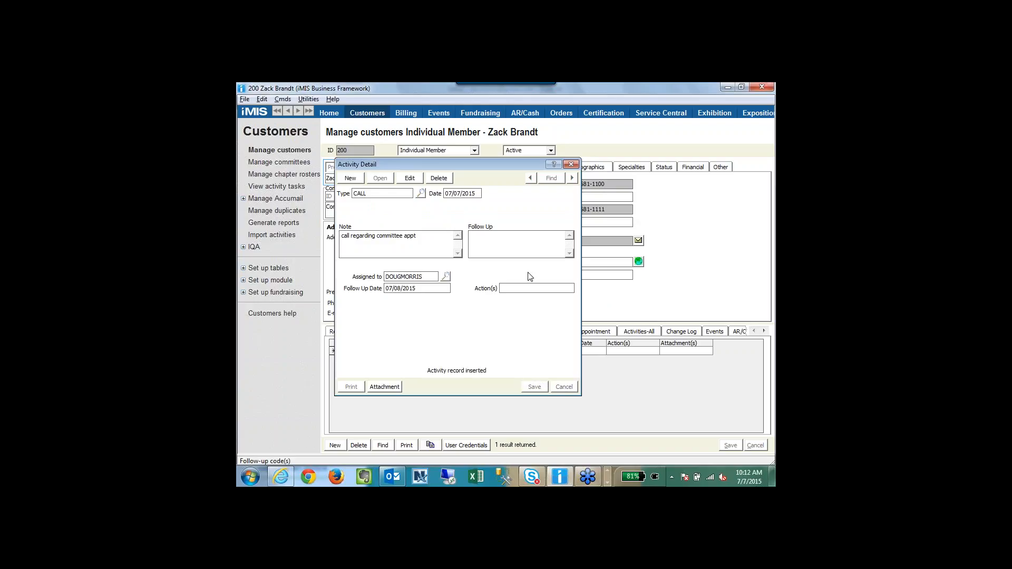
{"action": "left_click", "coordinate": [570, 164]}
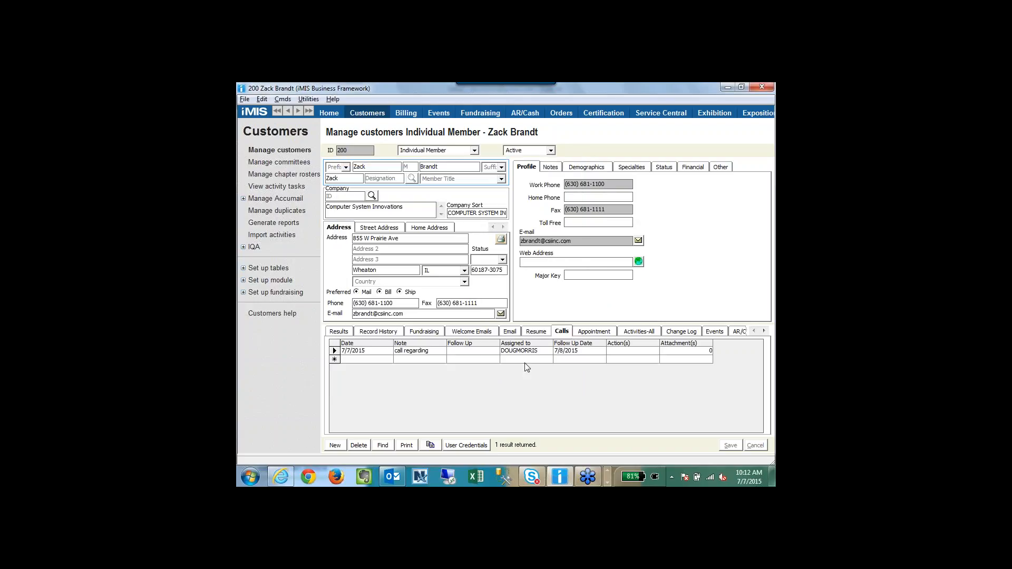
Create a new APPOINTMNT activity with a subject to call the customer and the note "Call regarding appt - see tasks in outlook"
{"action": "left_click", "coordinate": [596, 333]}
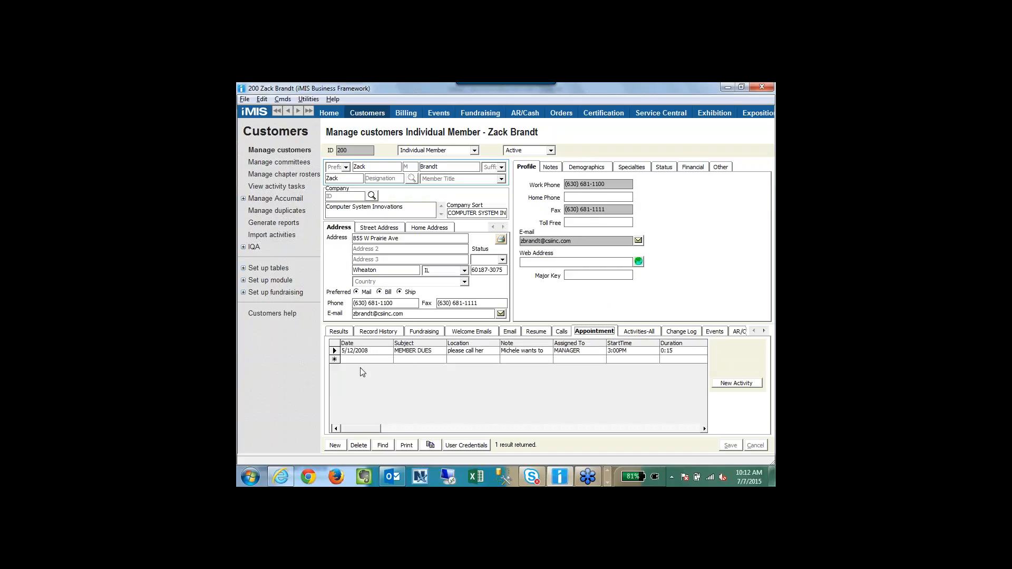
{"action": "left_click", "coordinate": [734, 384]}
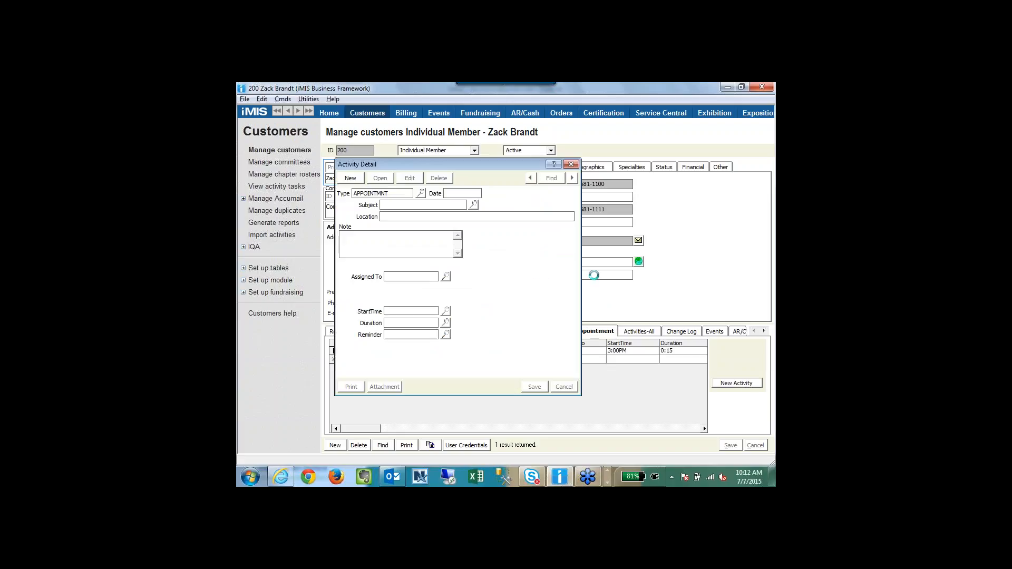
{"action": "left_click", "coordinate": [352, 179]}
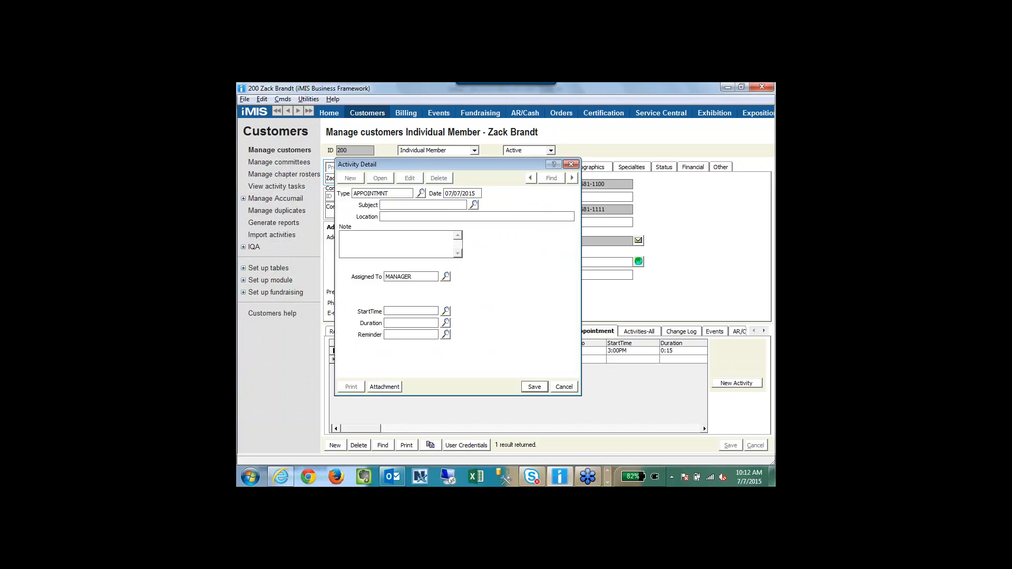
{"action": "type", "text": "CALL ZACK"}
{"action": "key", "text": "Tab"}
{"action": "type", "text": "all regarding appt - see tasks in outlook"}
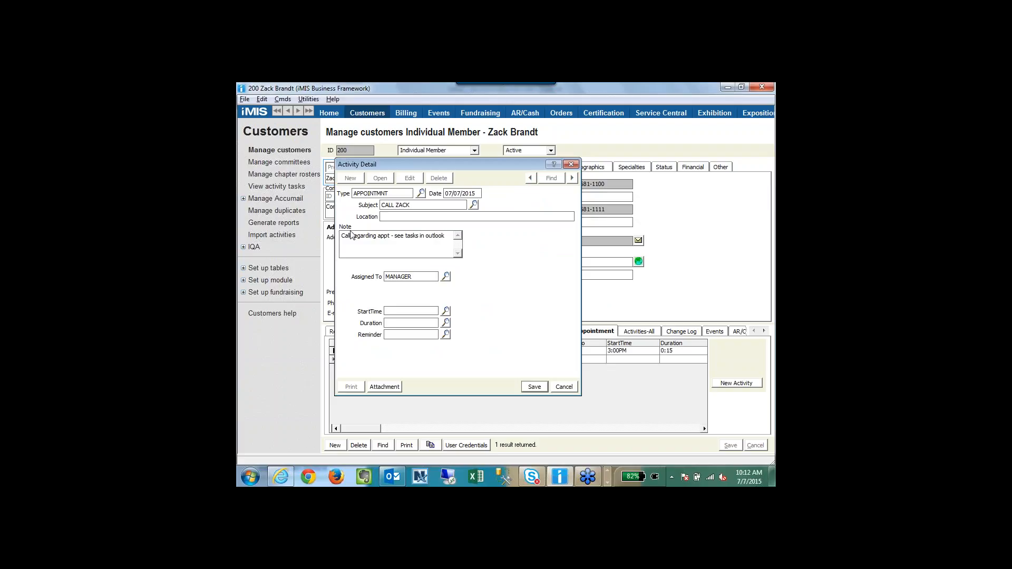
Assign the appointment to the same iMIS user as the call, set StartTime 10:00AM, Duration 0:15 and Reminder 0:15, and save it
{"action": "left_click", "coordinate": [446, 277]}
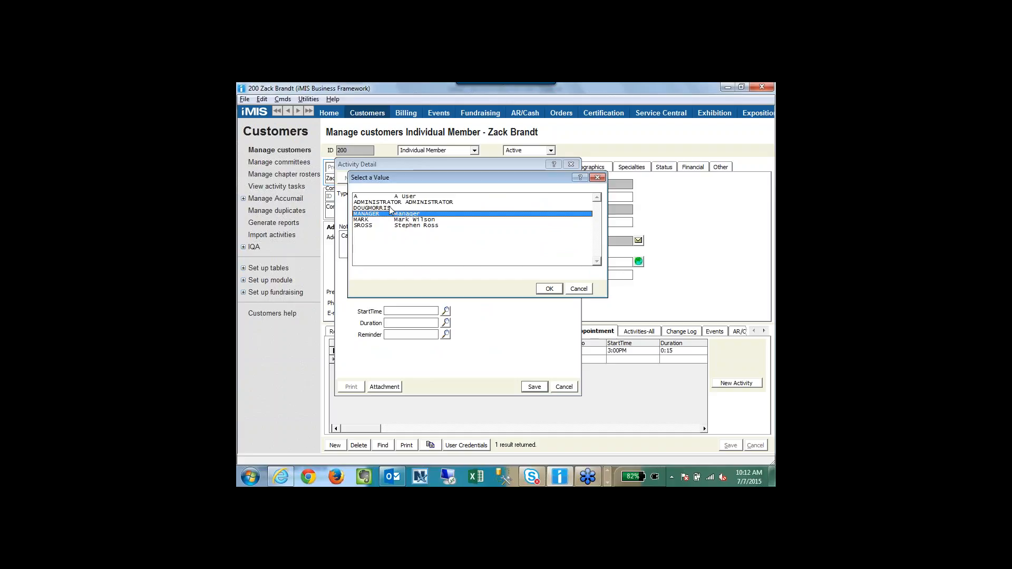
{"action": "double_click", "coordinate": [390, 208]}
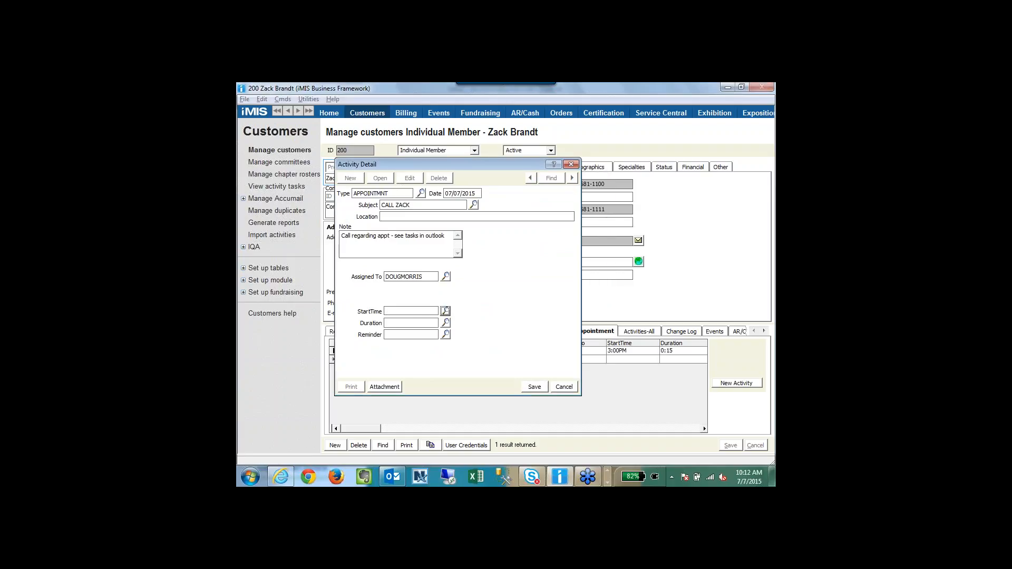
{"action": "left_click", "coordinate": [446, 311]}
{"action": "double_click", "coordinate": [370, 220]}
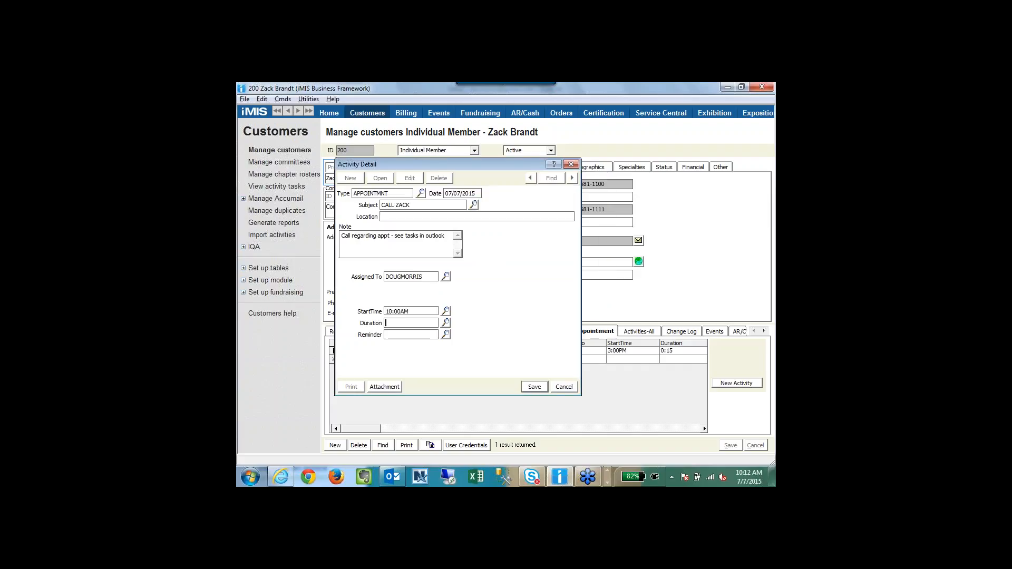
{"action": "left_click", "coordinate": [446, 322]}
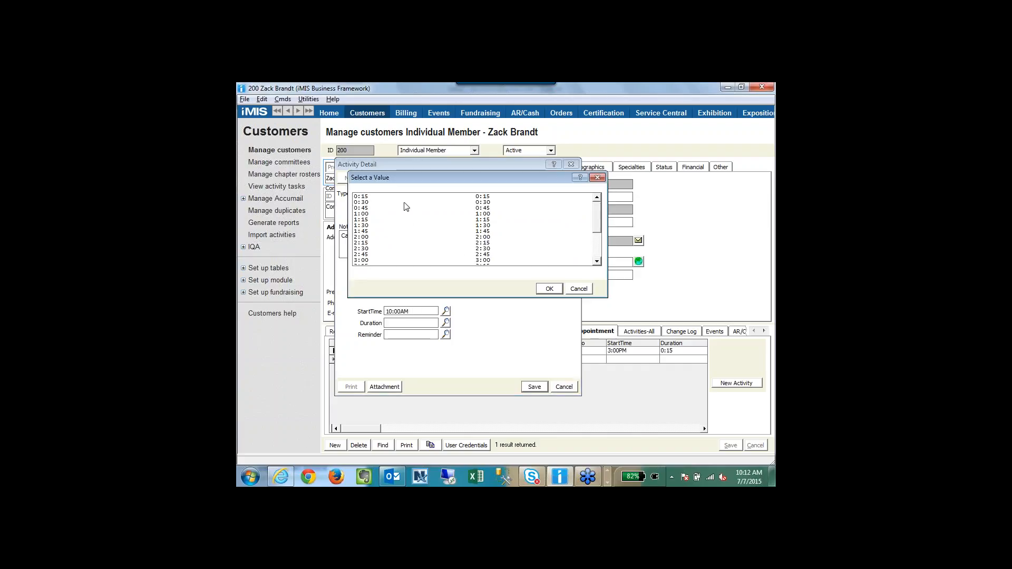
{"action": "double_click", "coordinate": [373, 201]}
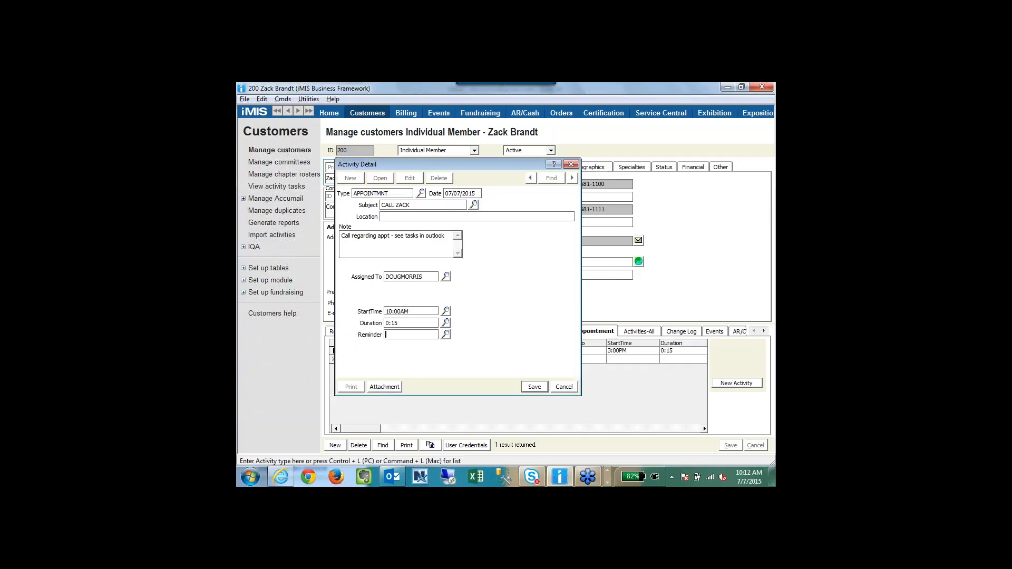
{"action": "left_click", "coordinate": [445, 334]}
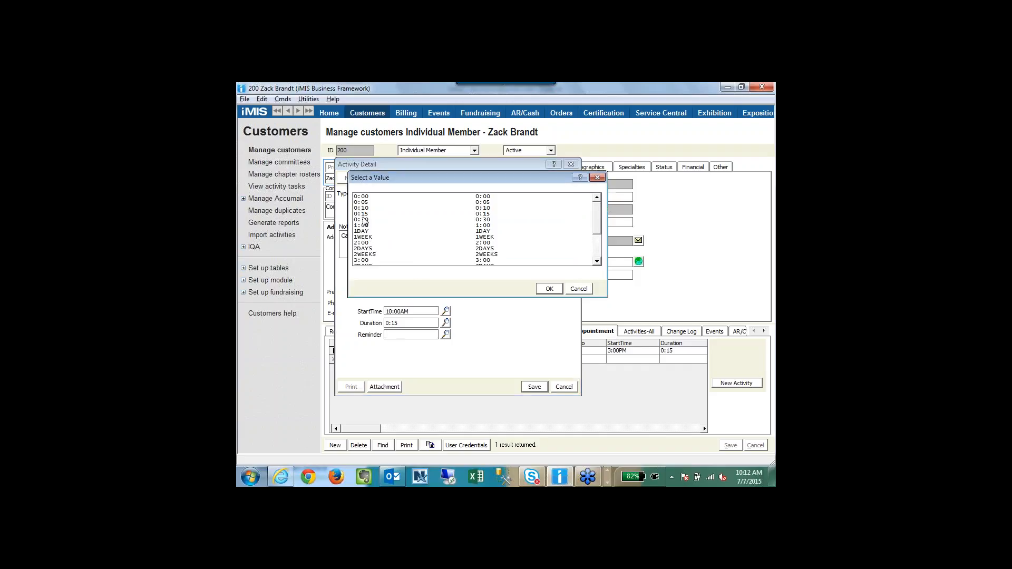
{"action": "double_click", "coordinate": [365, 214]}
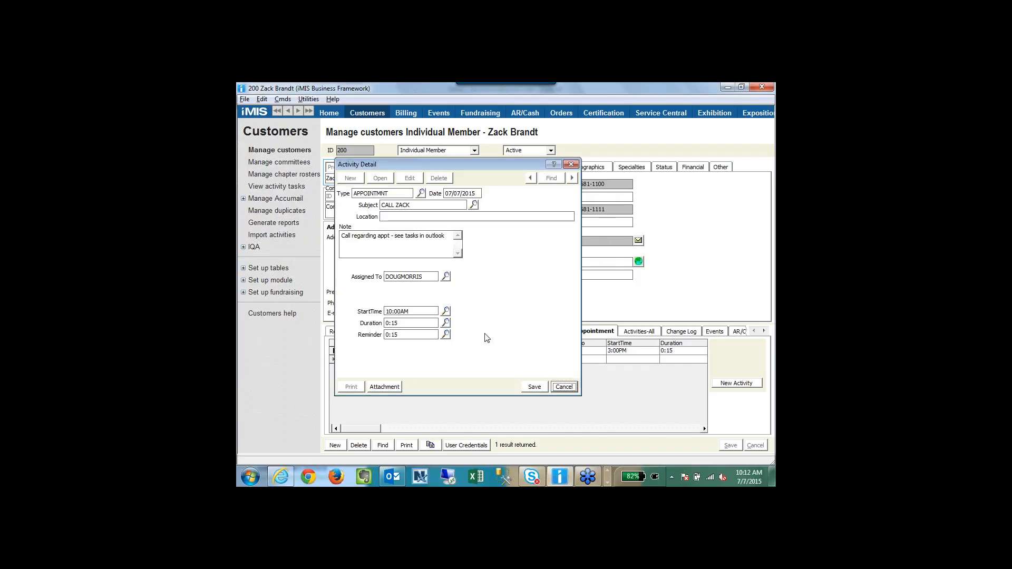
{"action": "left_click", "coordinate": [533, 386]}
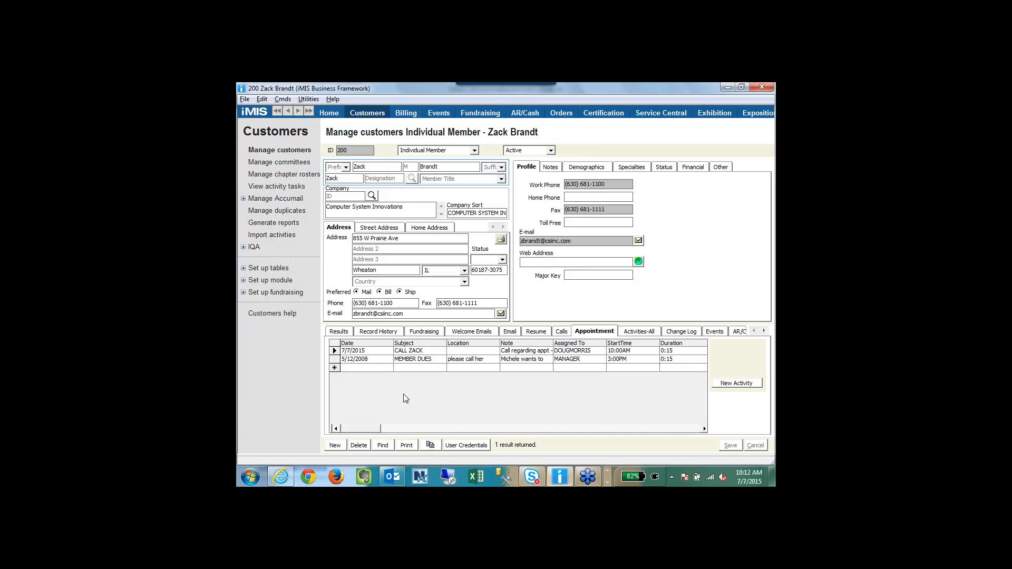
Switch to Outlook, import the customer's committee call from the next 7 days of iMIS activity tasks, and show the to-do list
{"action": "key", "text": "alt+Tab"}
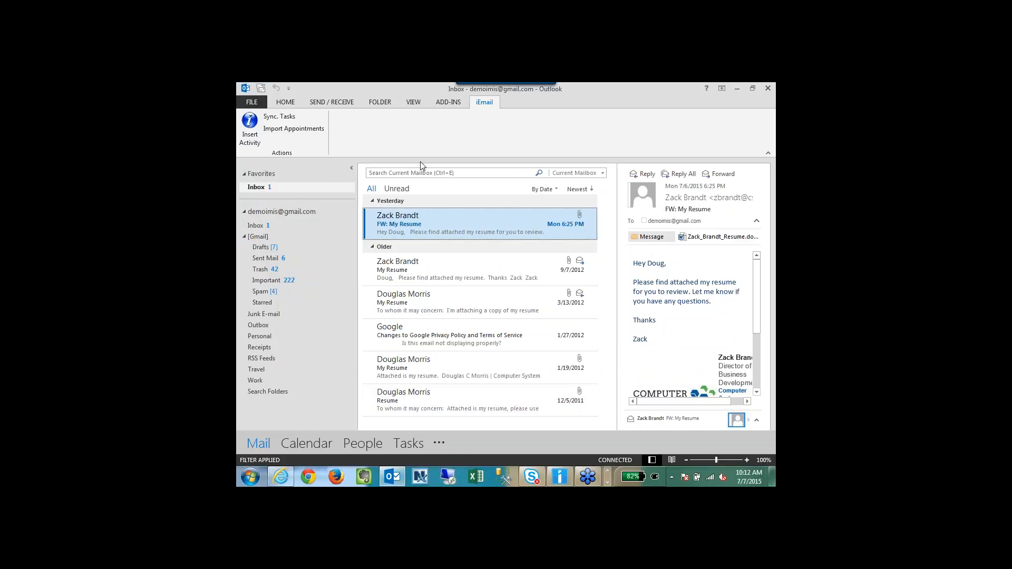
{"action": "left_click", "coordinate": [287, 119]}
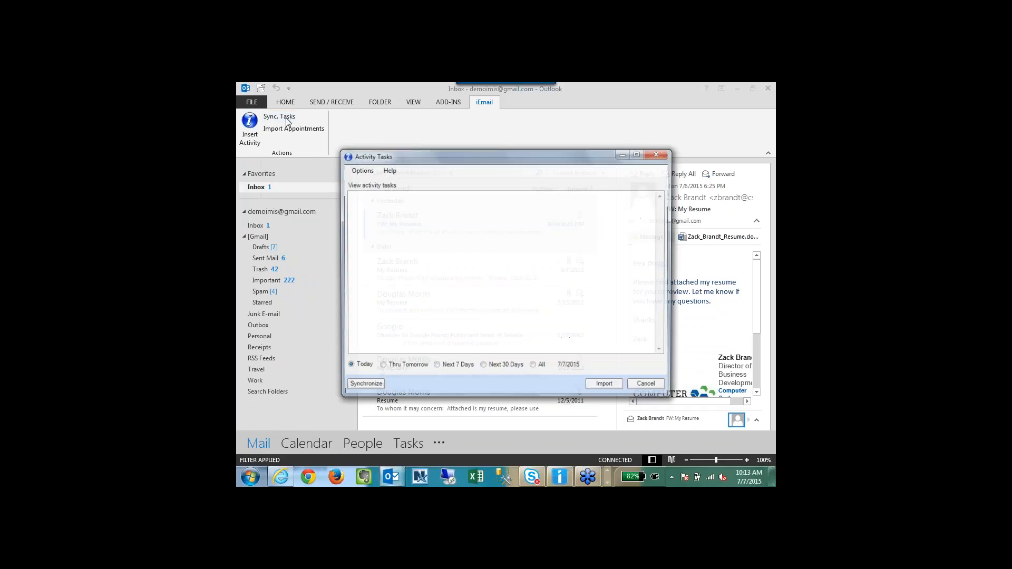
{"action": "left_click", "coordinate": [456, 368]}
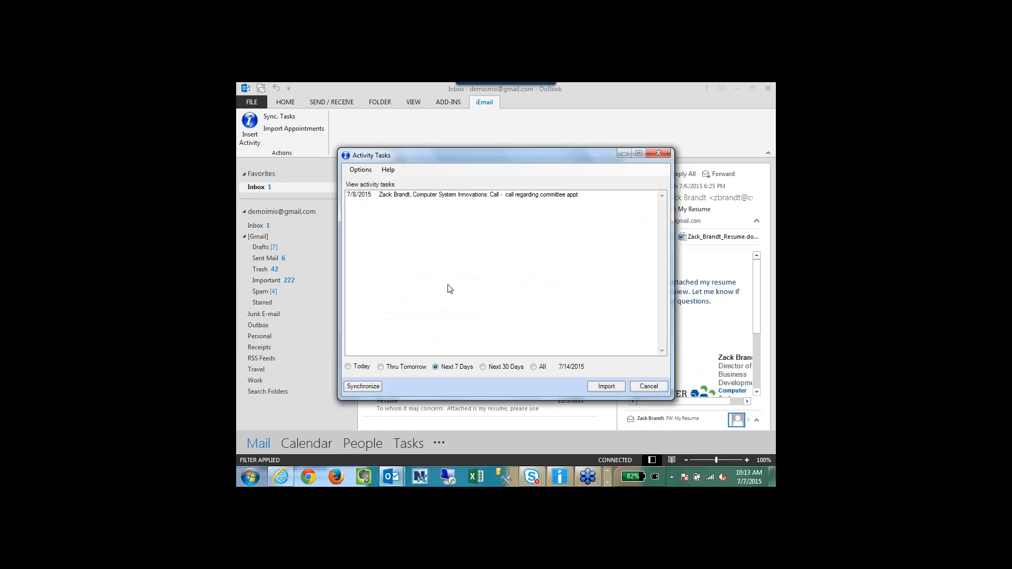
{"action": "left_click", "coordinate": [458, 195]}
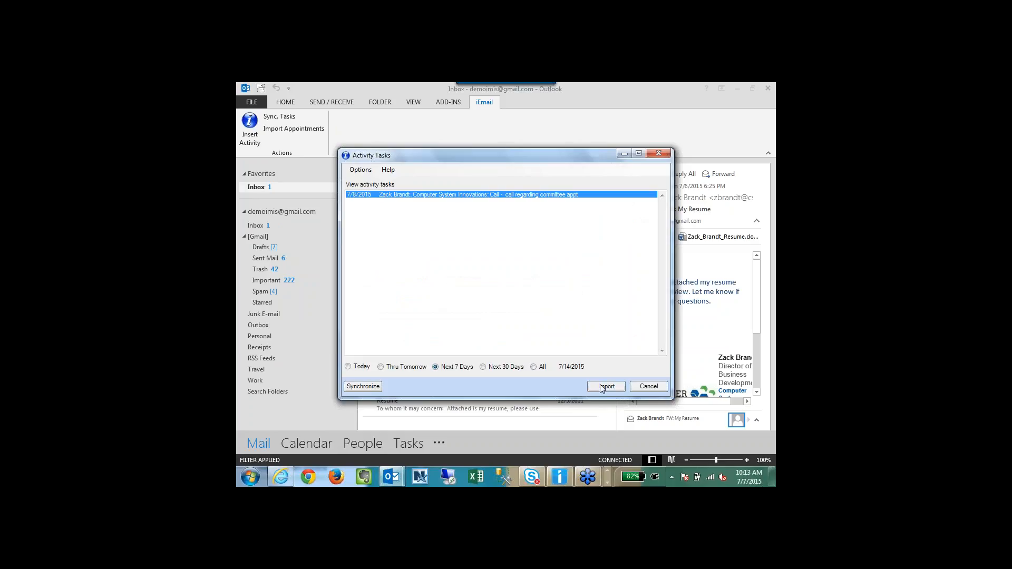
{"action": "left_click", "coordinate": [601, 388]}
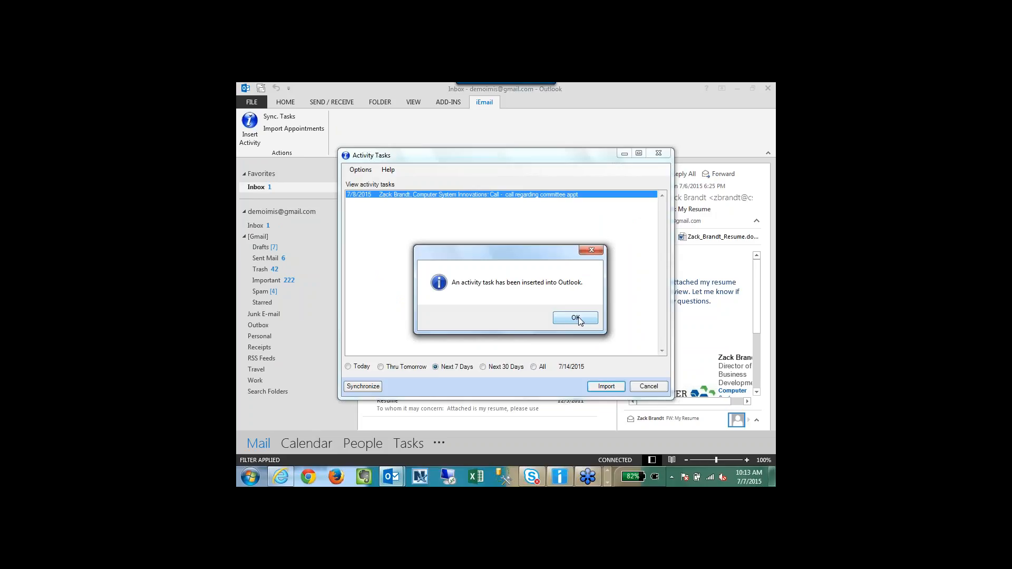
{"action": "left_click", "coordinate": [576, 318]}
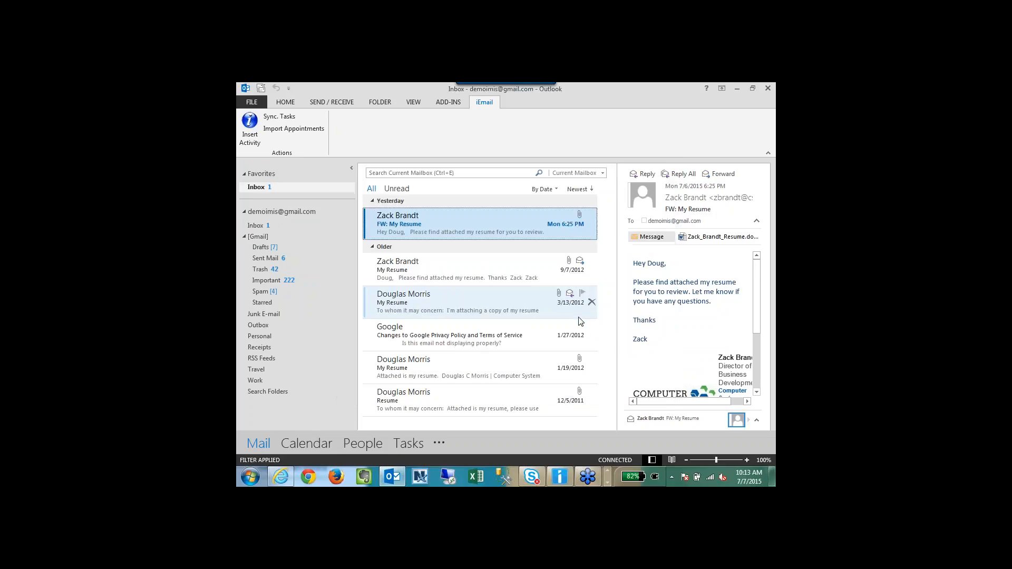
{"action": "left_click", "coordinate": [409, 444]}
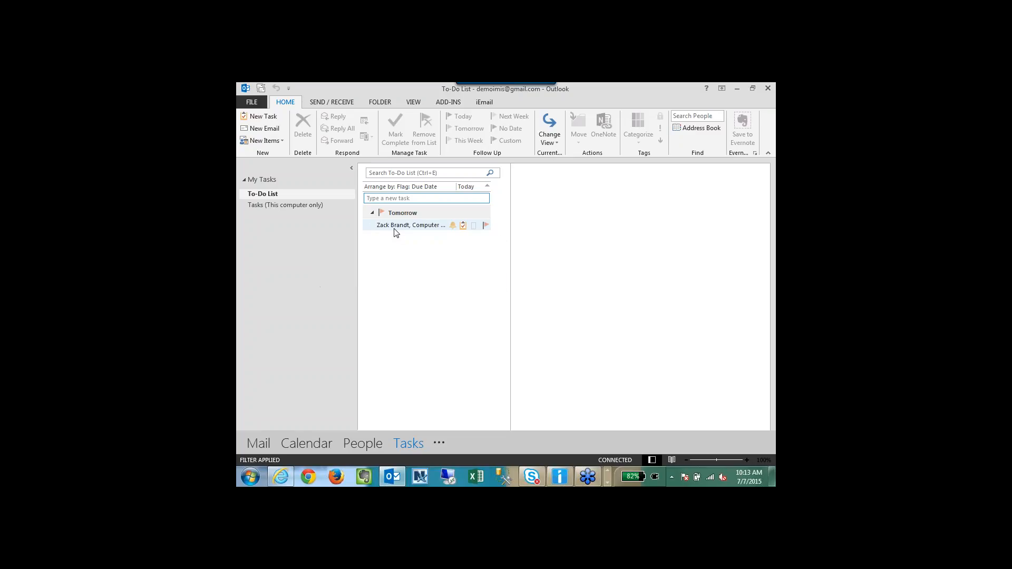
Return to the inbox and import the customer's 7/7/2015 iMIS appointment activity into Outlook
{"action": "left_click", "coordinate": [258, 444]}
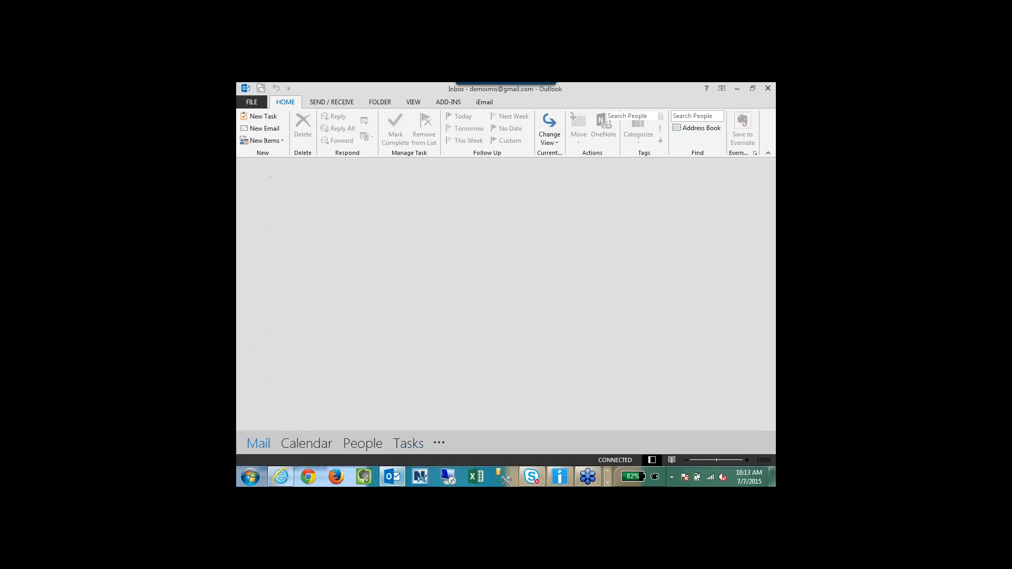
{"action": "left_click", "coordinate": [484, 103]}
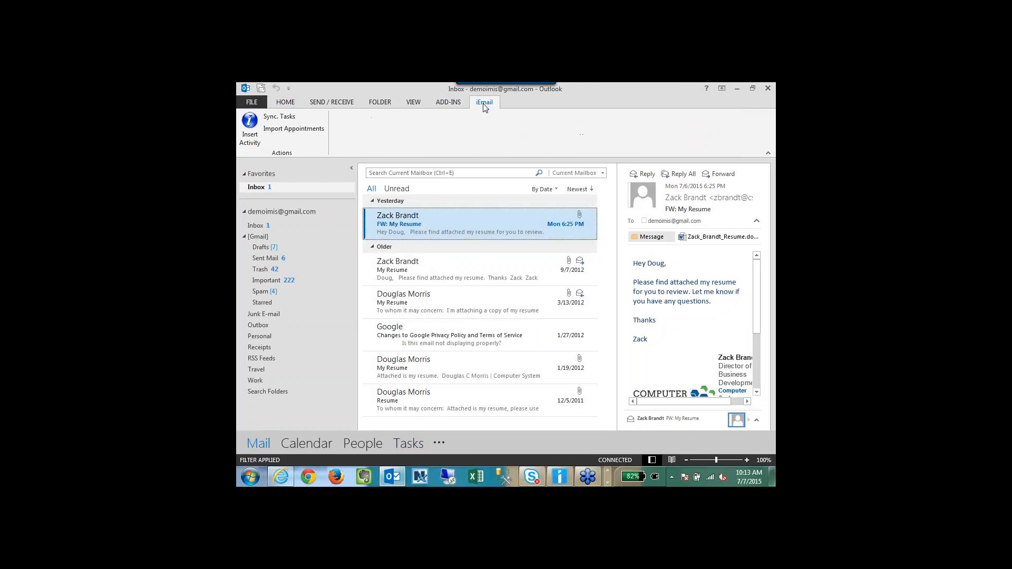
{"action": "left_click", "coordinate": [274, 130]}
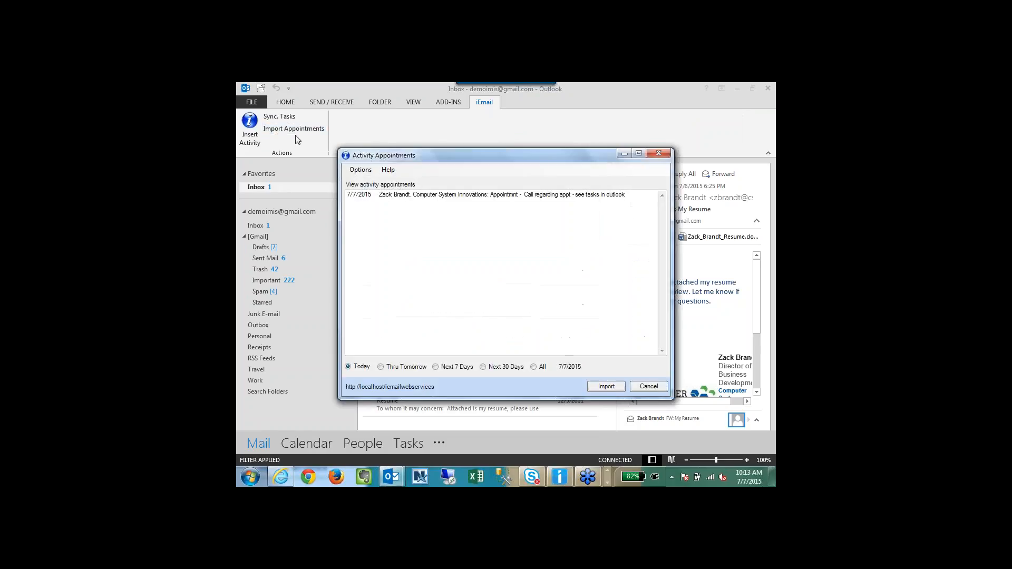
{"action": "left_click", "coordinate": [380, 195]}
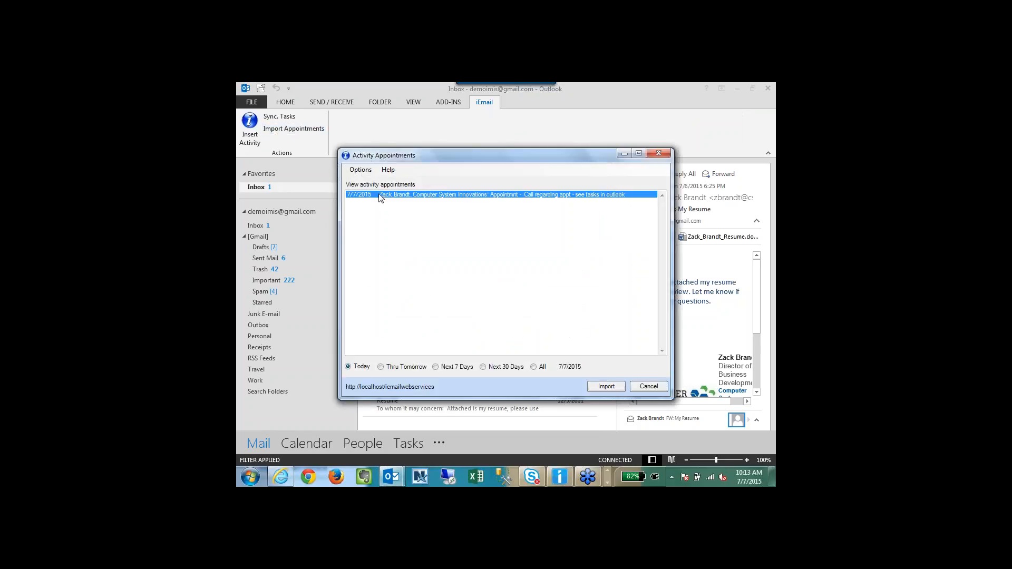
{"action": "left_click", "coordinate": [605, 386]}
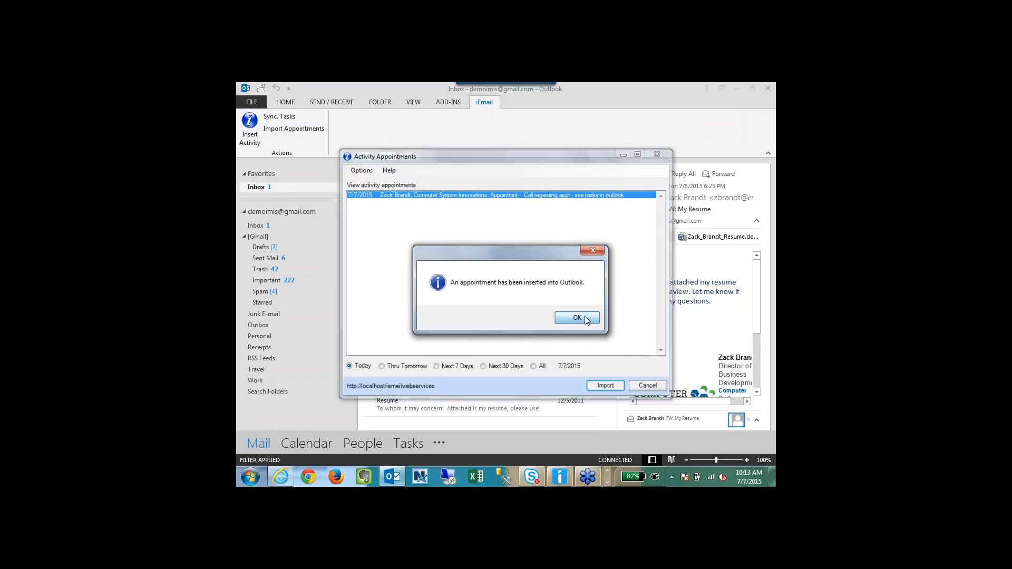
{"action": "left_click", "coordinate": [576, 318]}
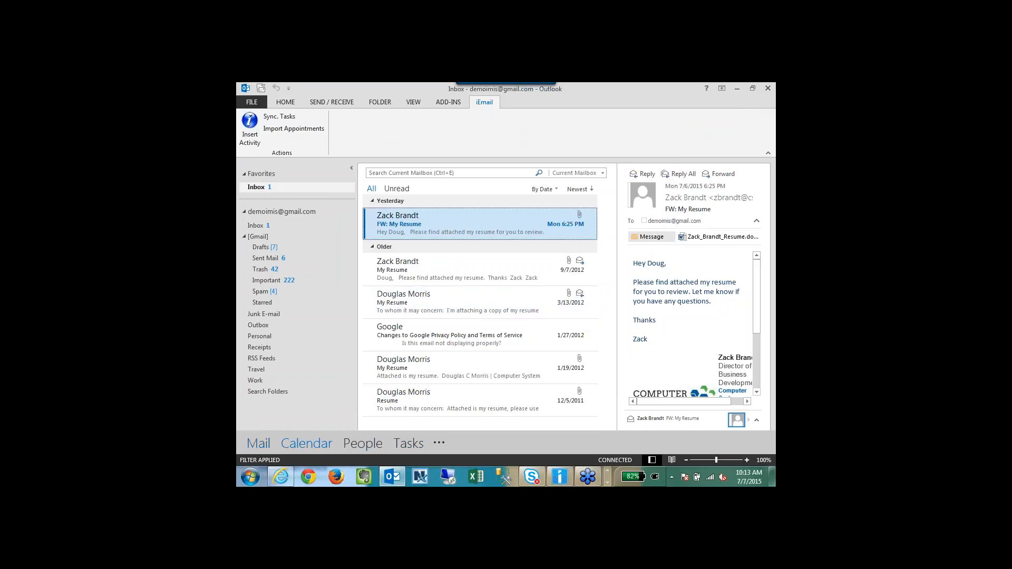
Examine the imported July 7 10:00am appointment in the Outlook calendar, close it, and return to the mail inbox
{"action": "left_click", "coordinate": [311, 440]}
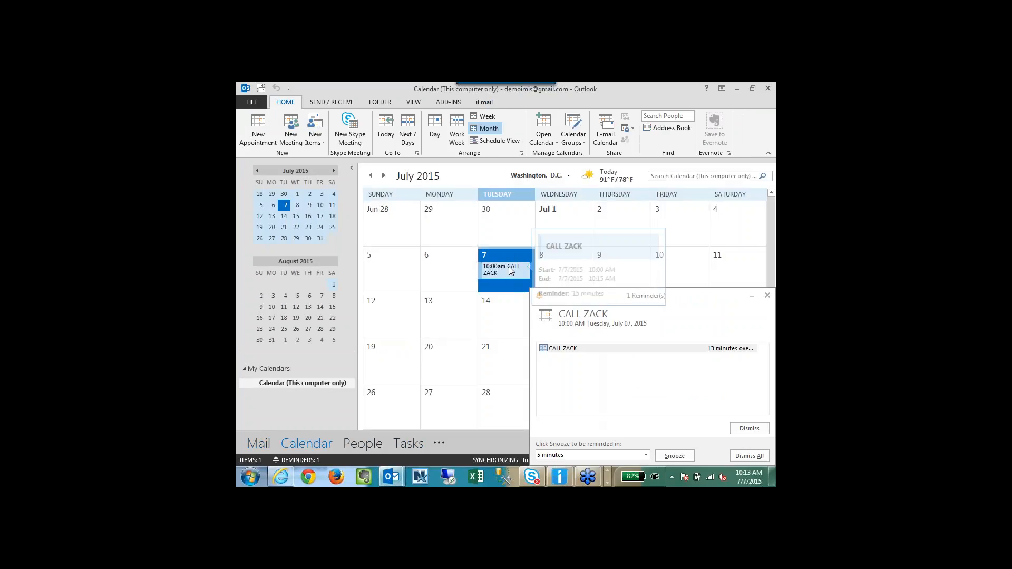
{"action": "left_click", "coordinate": [510, 271]}
{"action": "double_click", "coordinate": [509, 270]}
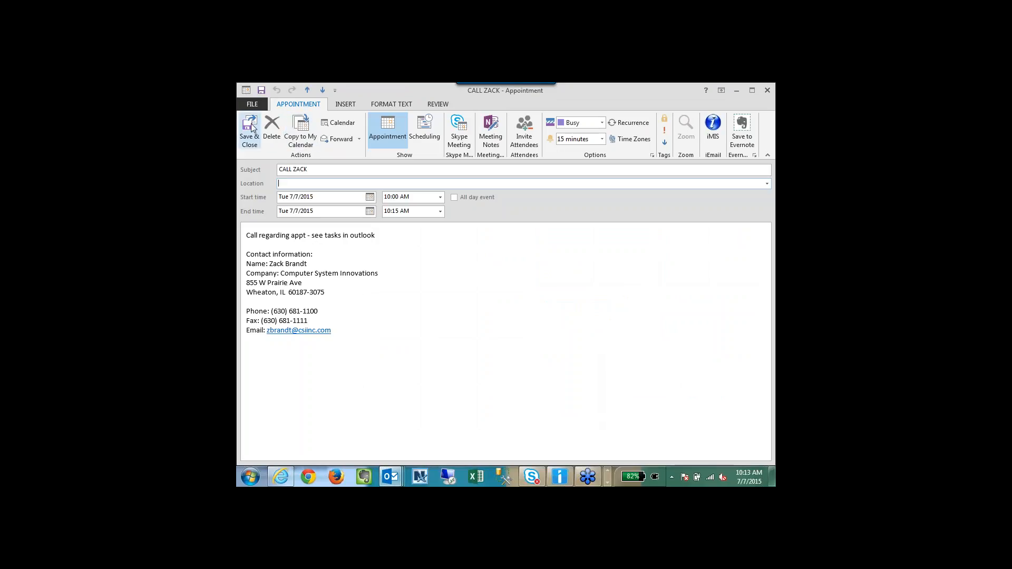
{"action": "left_click", "coordinate": [767, 91]}
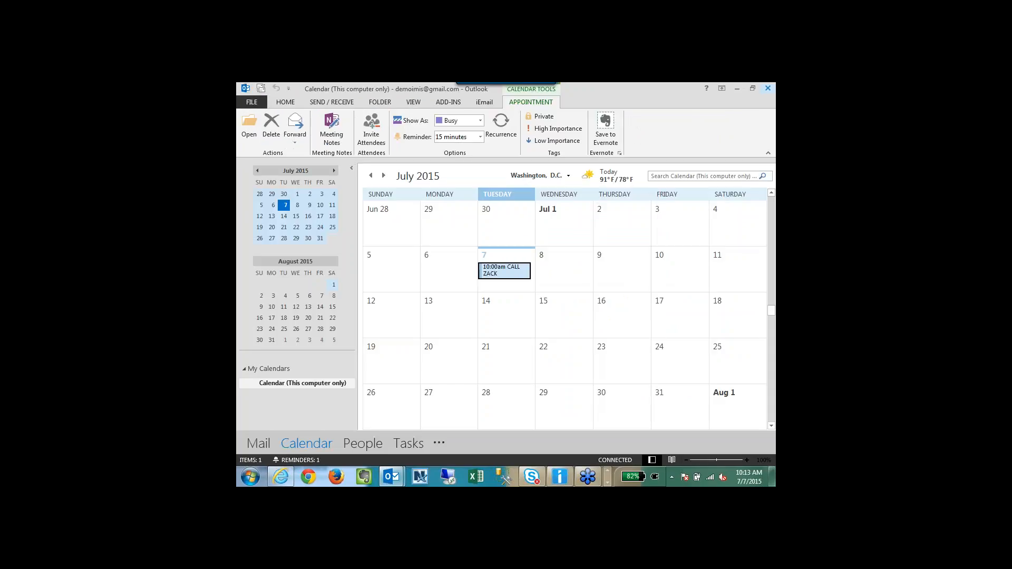
{"action": "left_click", "coordinate": [258, 444]}
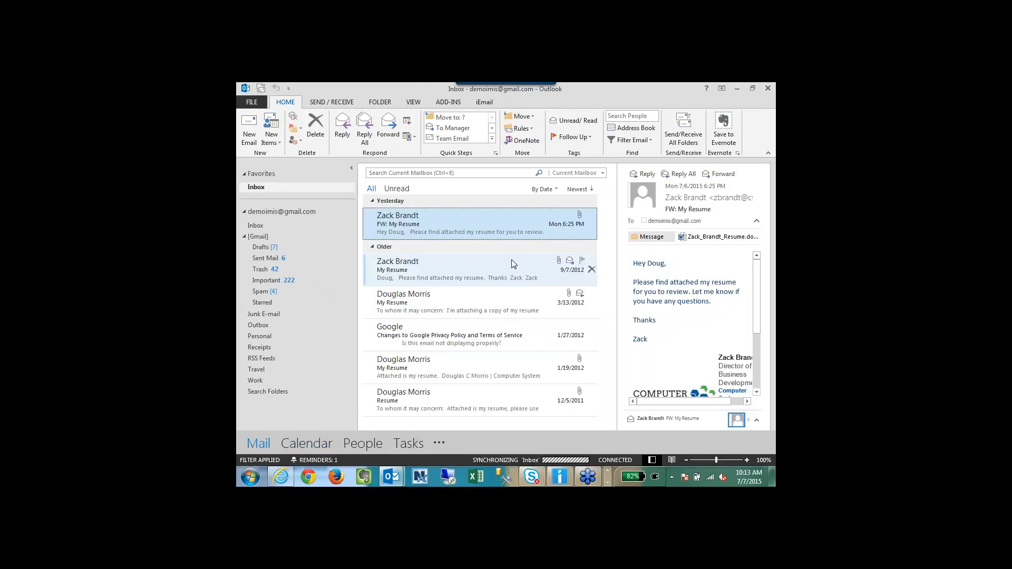
{"action": "key", "text": "alt+Tab"}
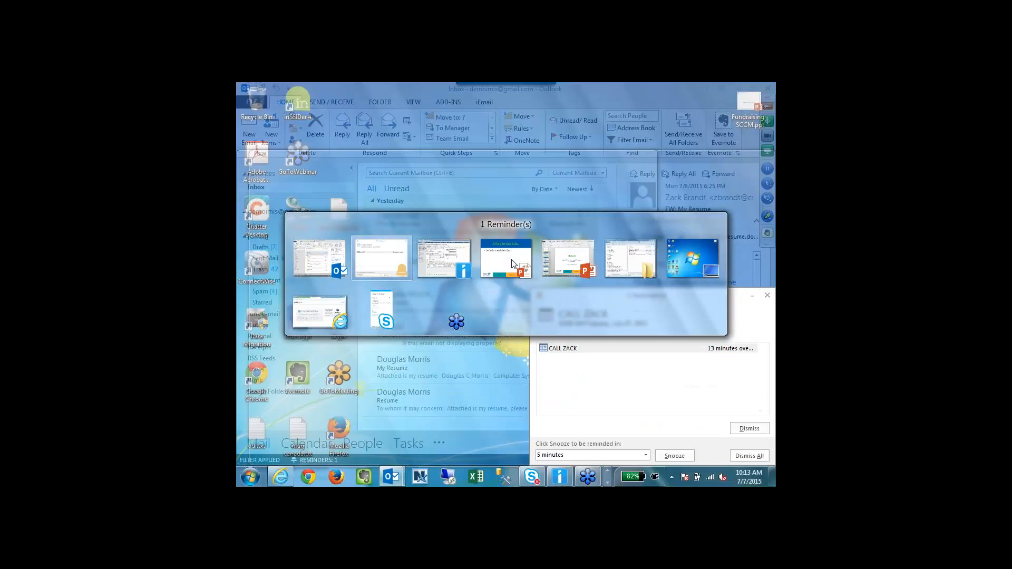
{"action": "key", "text": "alt+Tab"}
{"action": "key", "text": "alt+Tab"}
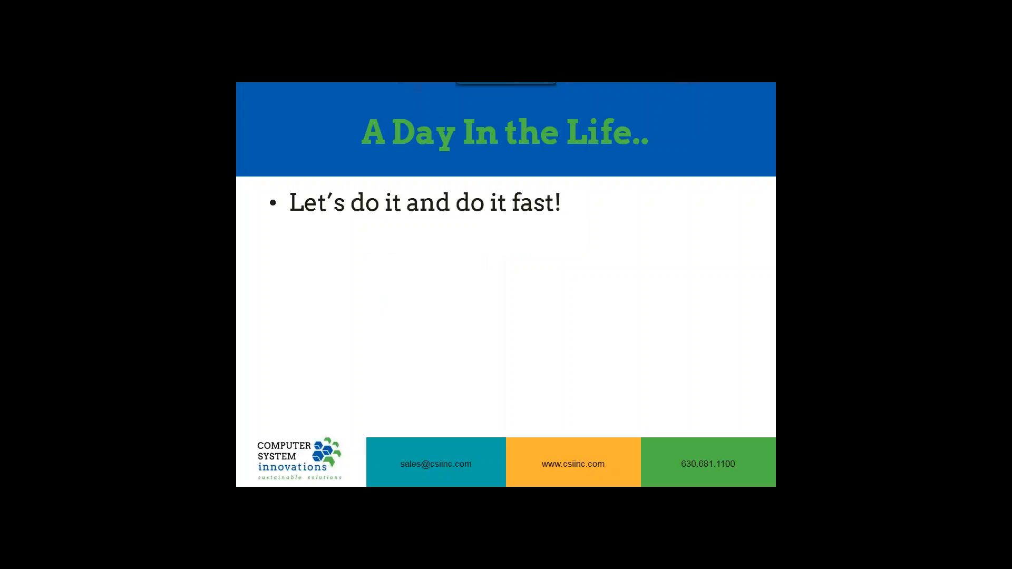
{"action": "key", "text": "Right"}
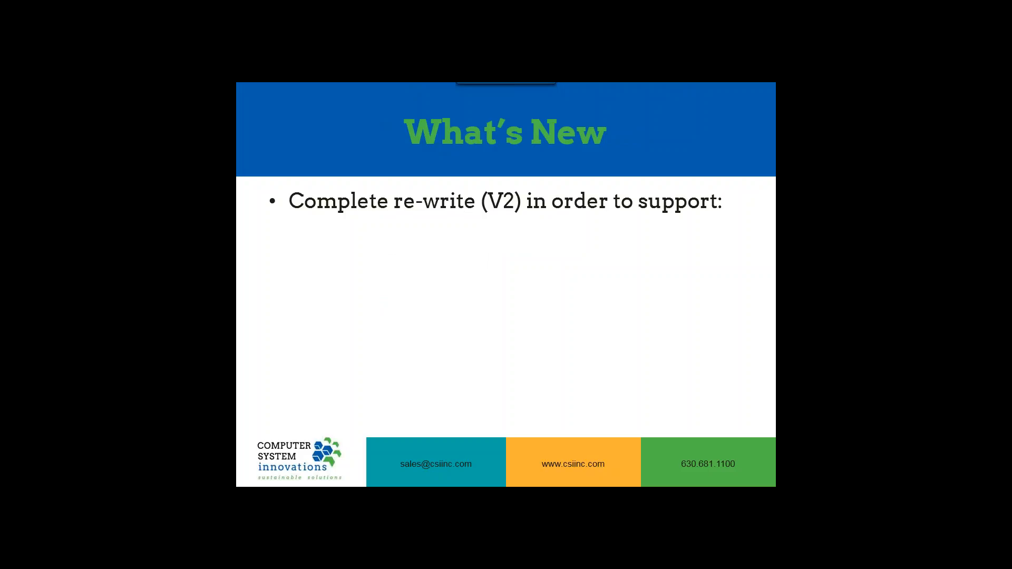
{"action": "key", "text": "Right"}
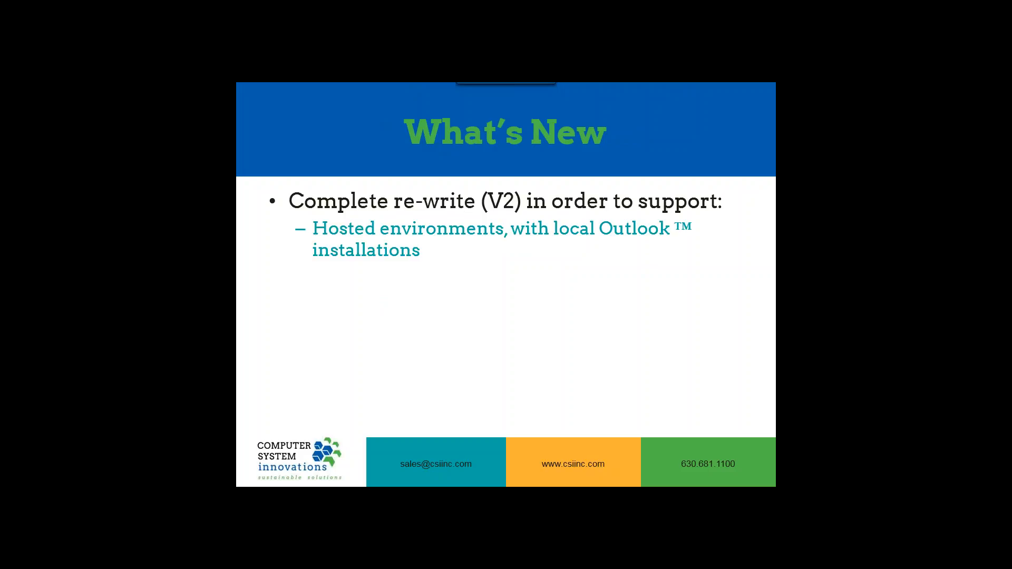